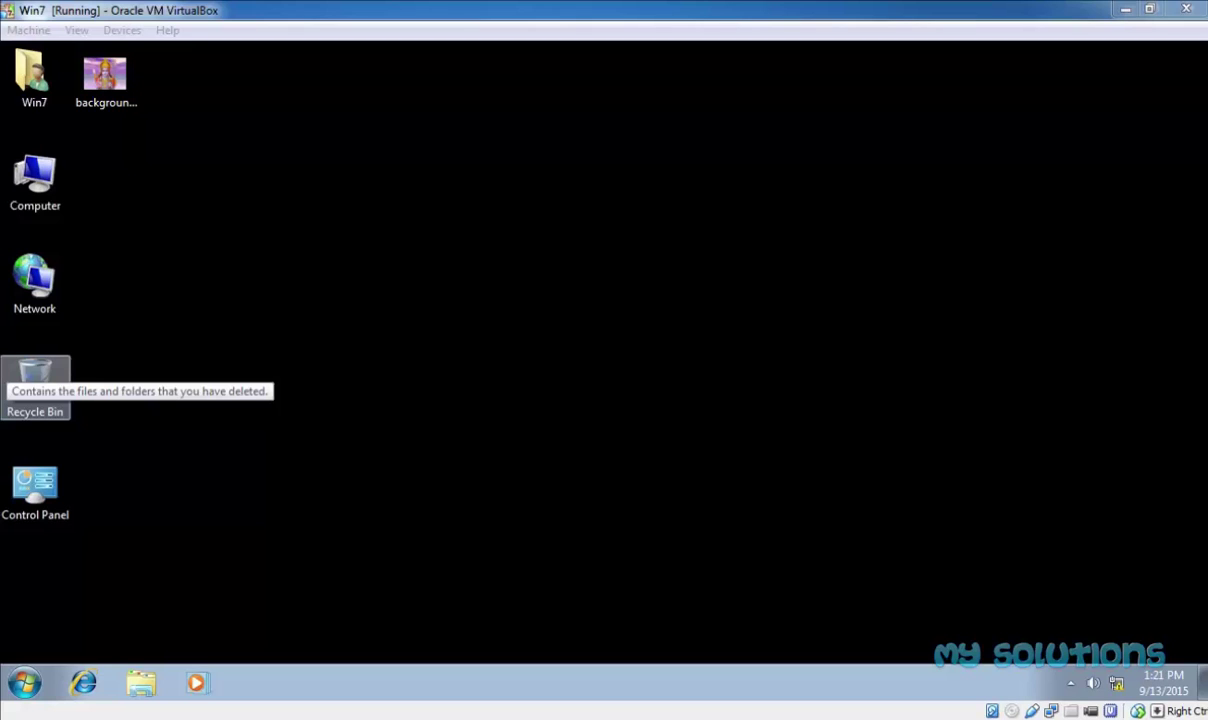
Leave the desktop session to view the logon screen's current background, and sign back in to the Win7 account.
{"action": "left_click", "coordinate": [24, 683]}
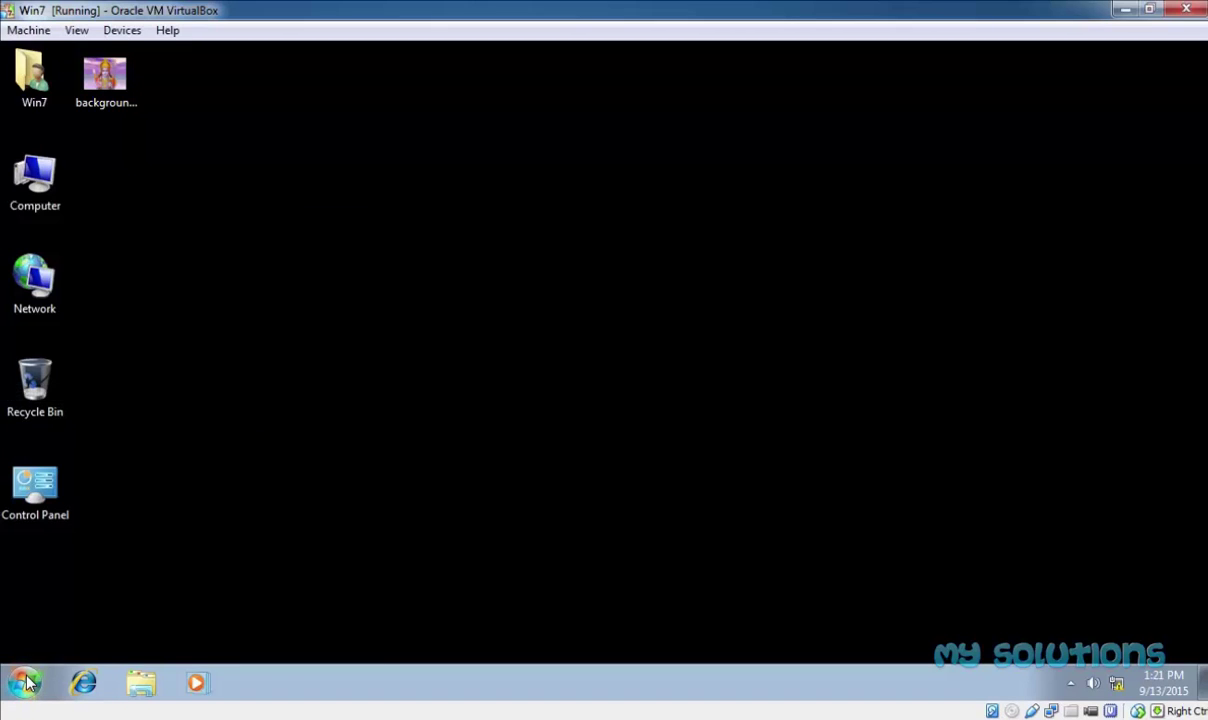
{"action": "mouse_move", "coordinate": [326, 634]}
{"action": "left_click", "coordinate": [378, 562]}
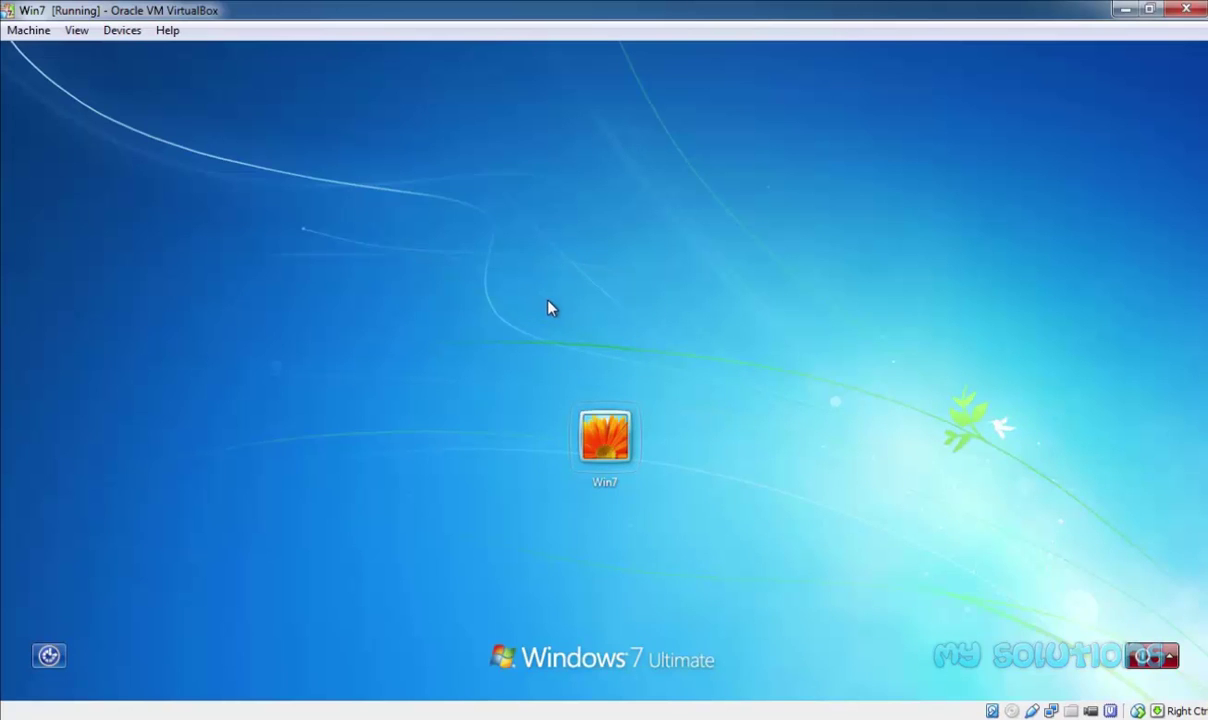
{"action": "left_click", "coordinate": [600, 440]}
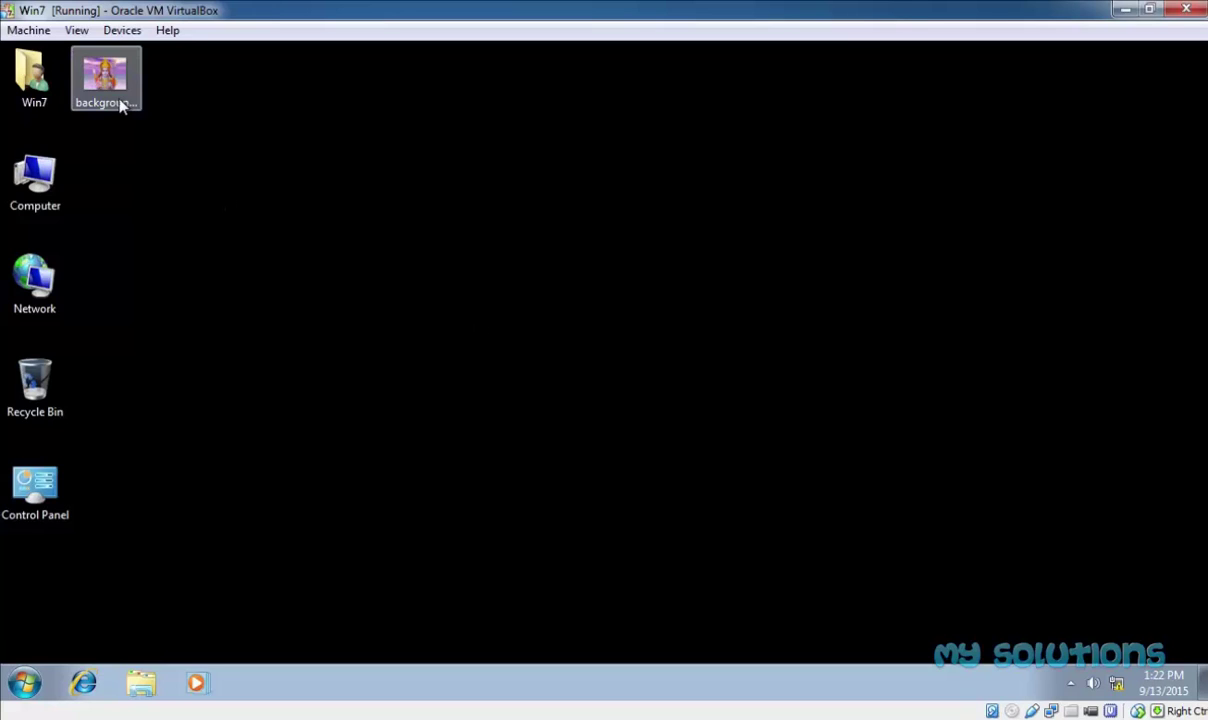
{"action": "right_click", "coordinate": [230, 163]}
{"action": "left_click", "coordinate": [265, 199]}
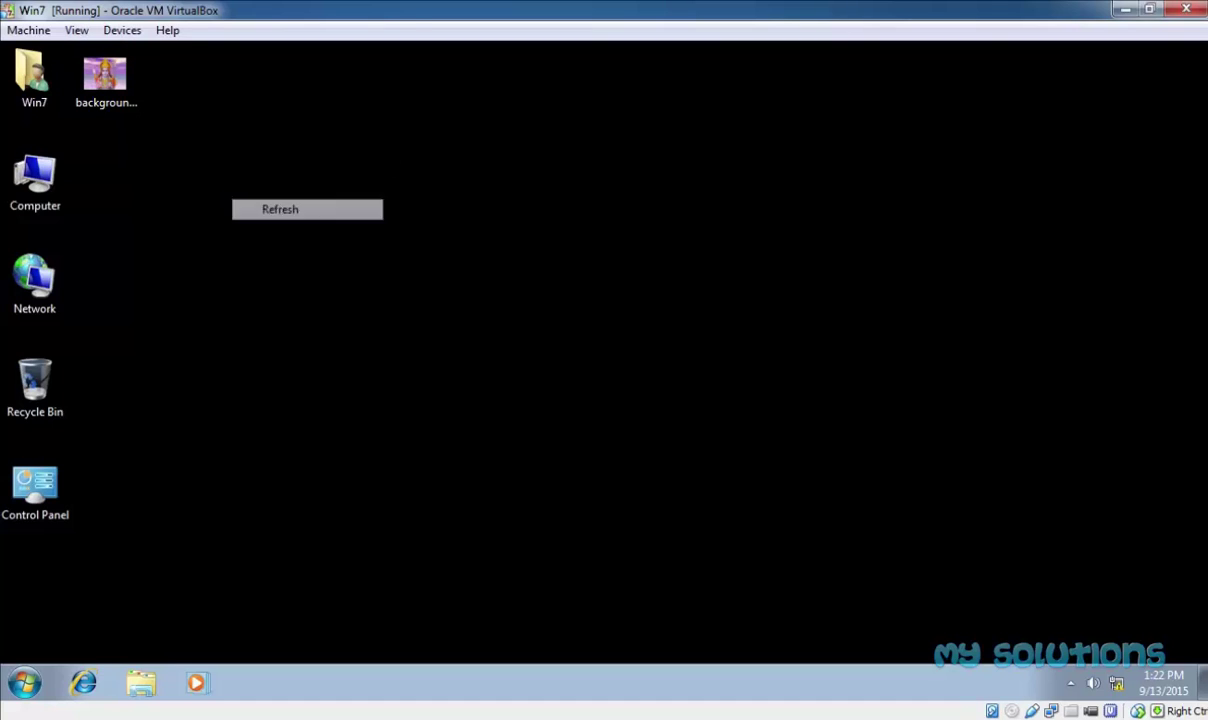
{"action": "right_click", "coordinate": [283, 205]}
{"action": "left_click", "coordinate": [313, 248]}
Check the file properties and the exact file name of the backgroundDefault image on the desktop.
{"action": "right_click", "coordinate": [90, 85]}
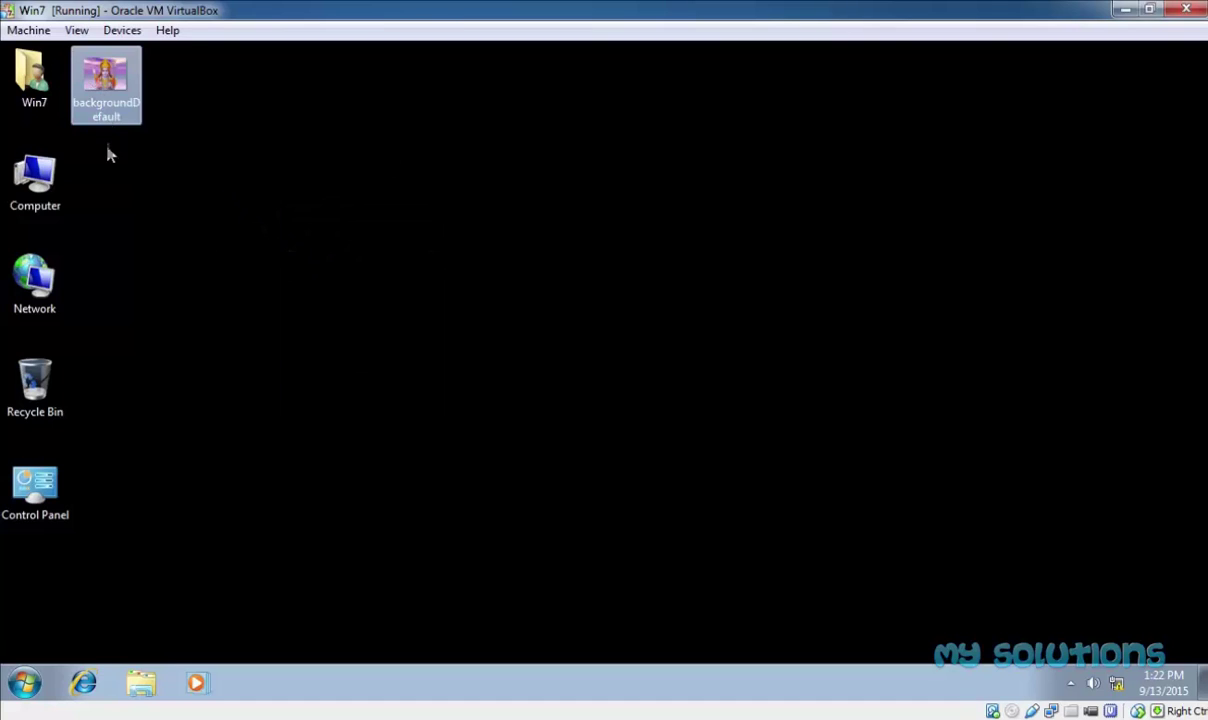
{"action": "left_click", "coordinate": [148, 538]}
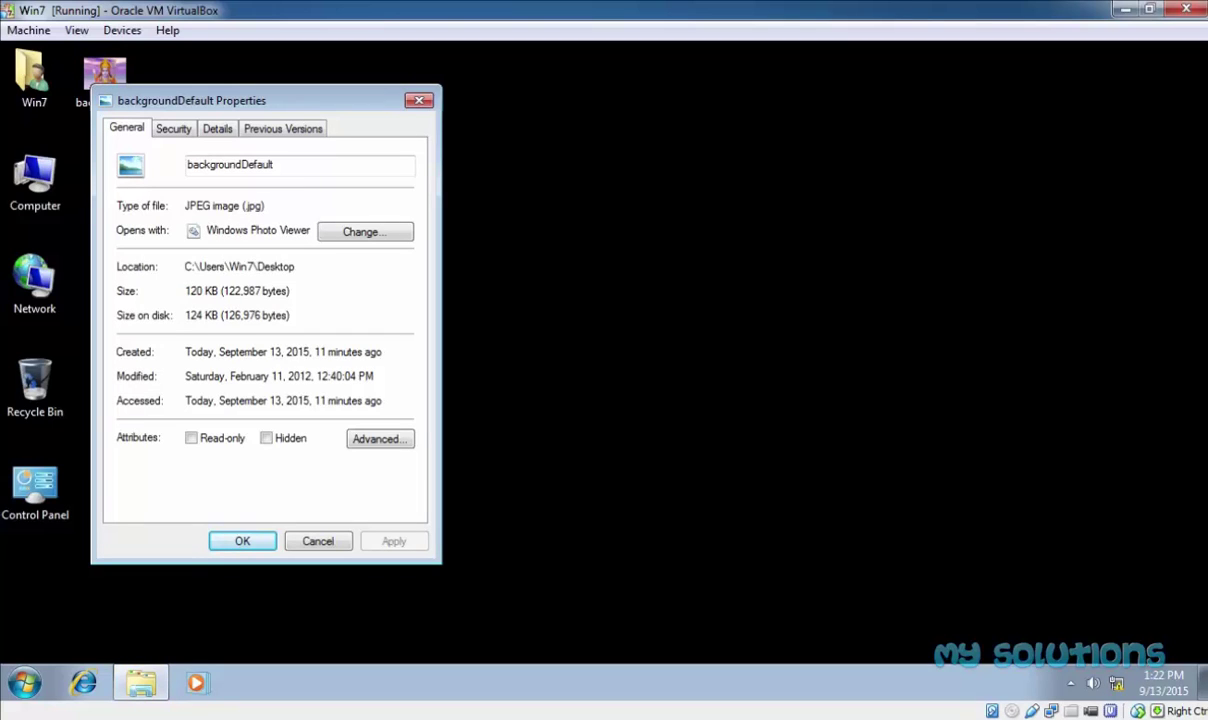
{"action": "left_click", "coordinate": [418, 100]}
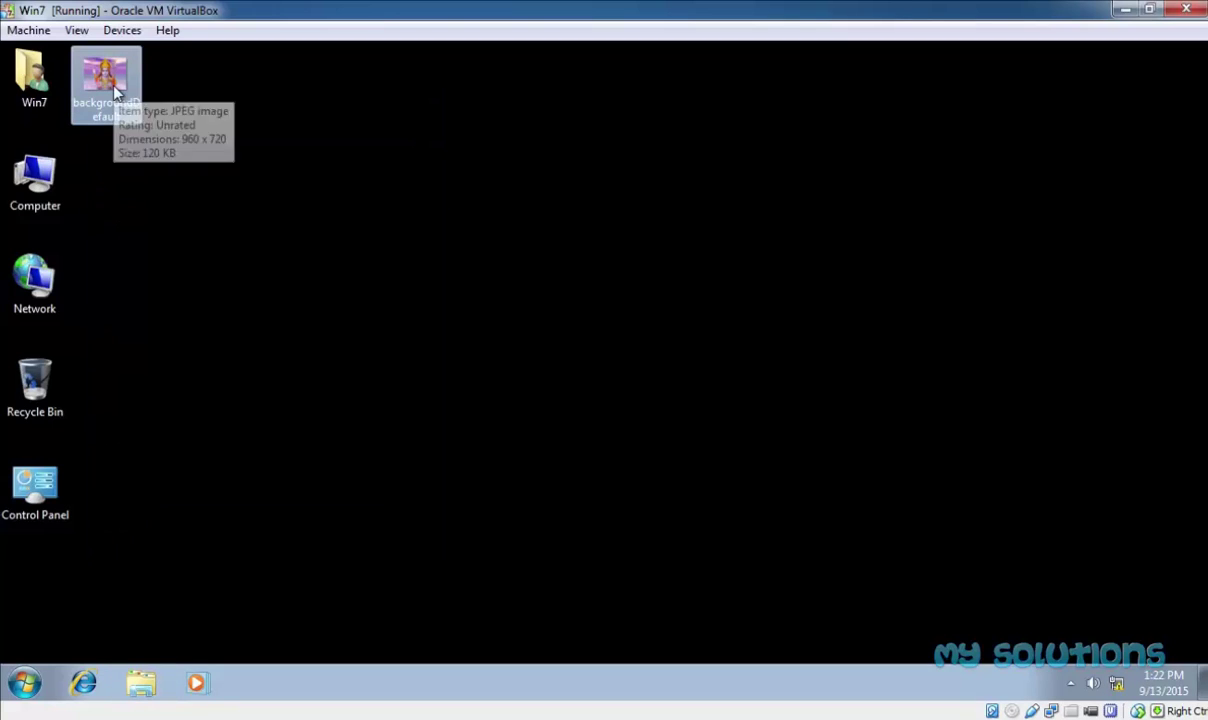
{"action": "right_click", "coordinate": [115, 92]}
{"action": "left_click", "coordinate": [168, 514]}
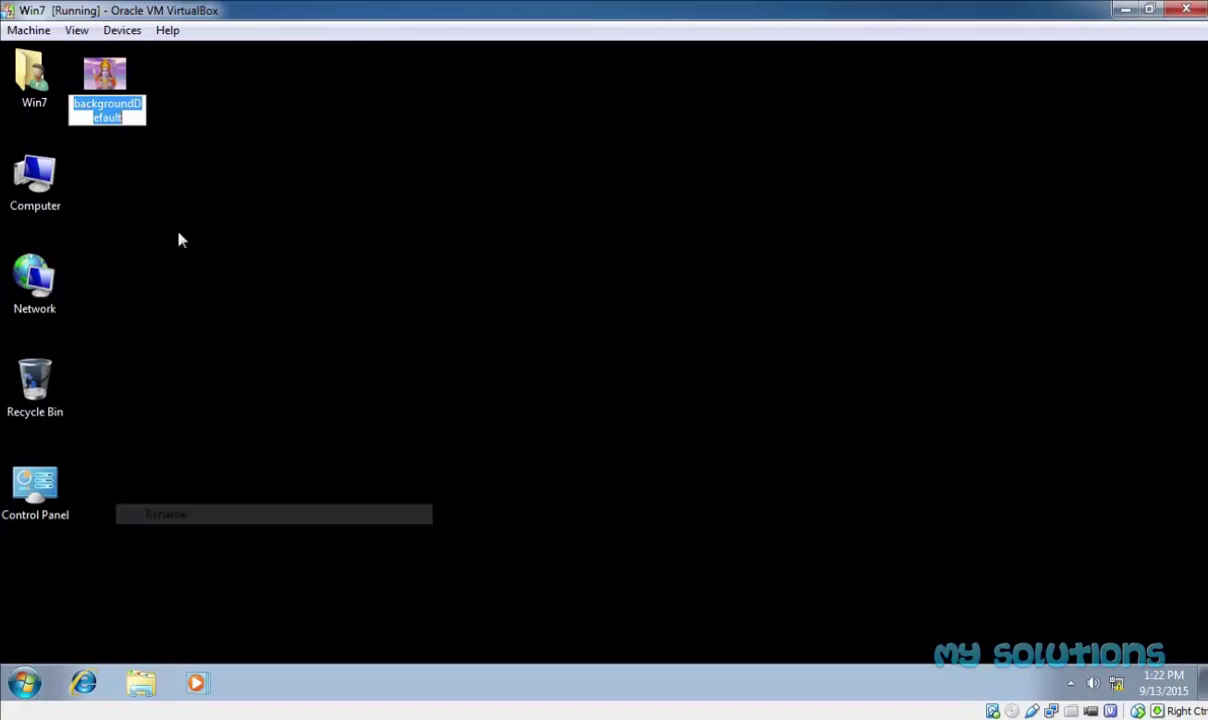
{"action": "key", "text": "Return"}
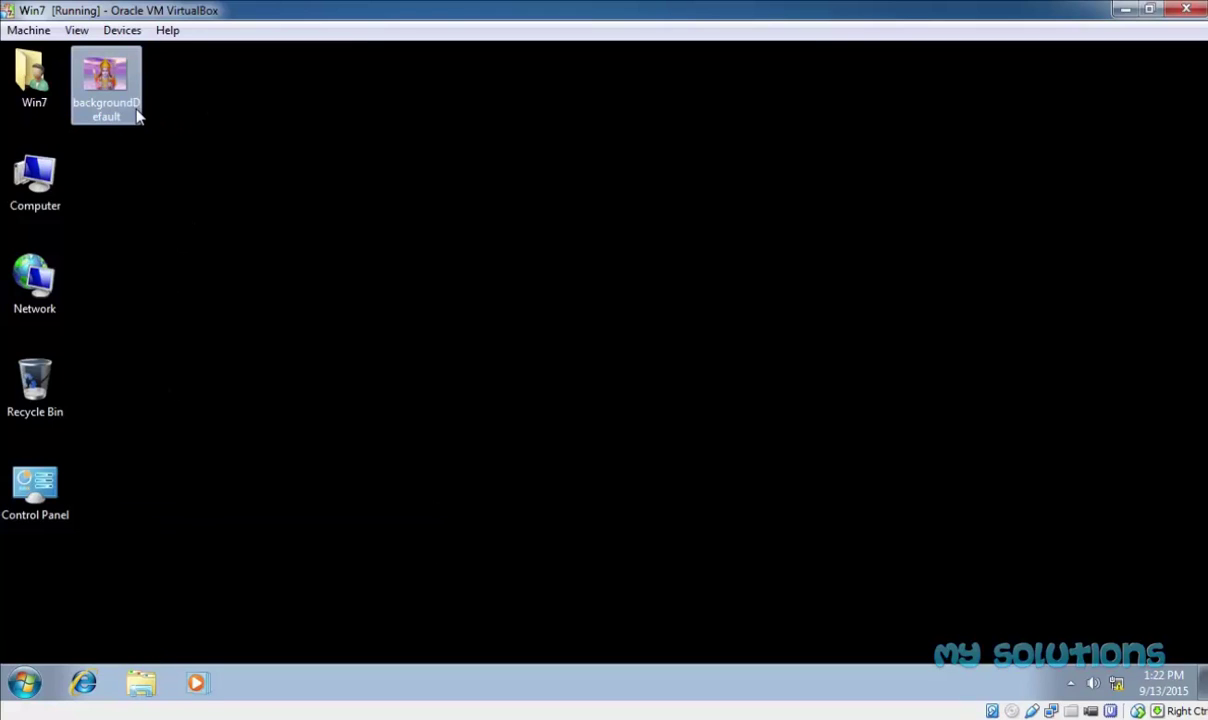
Copy the backgroundDefault image from the desktop and open the Windows folder on drive C.
{"action": "right_click", "coordinate": [106, 78]}
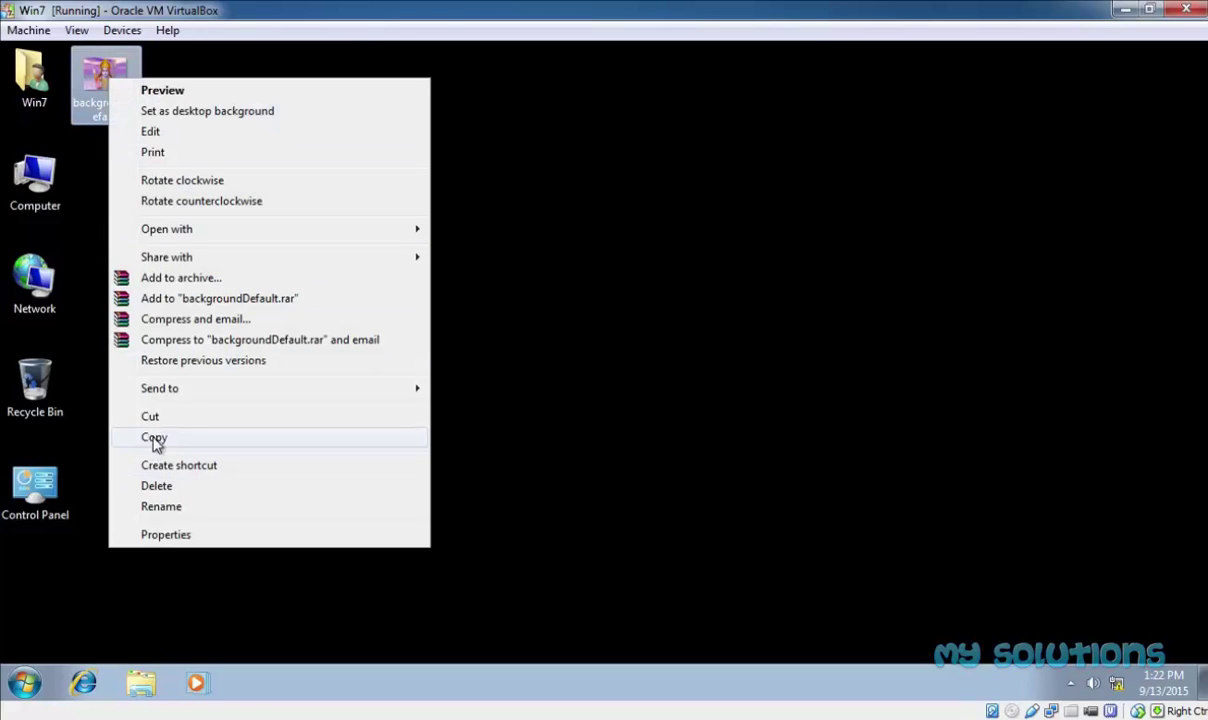
{"action": "left_click", "coordinate": [230, 440]}
{"action": "double_click", "coordinate": [36, 178]}
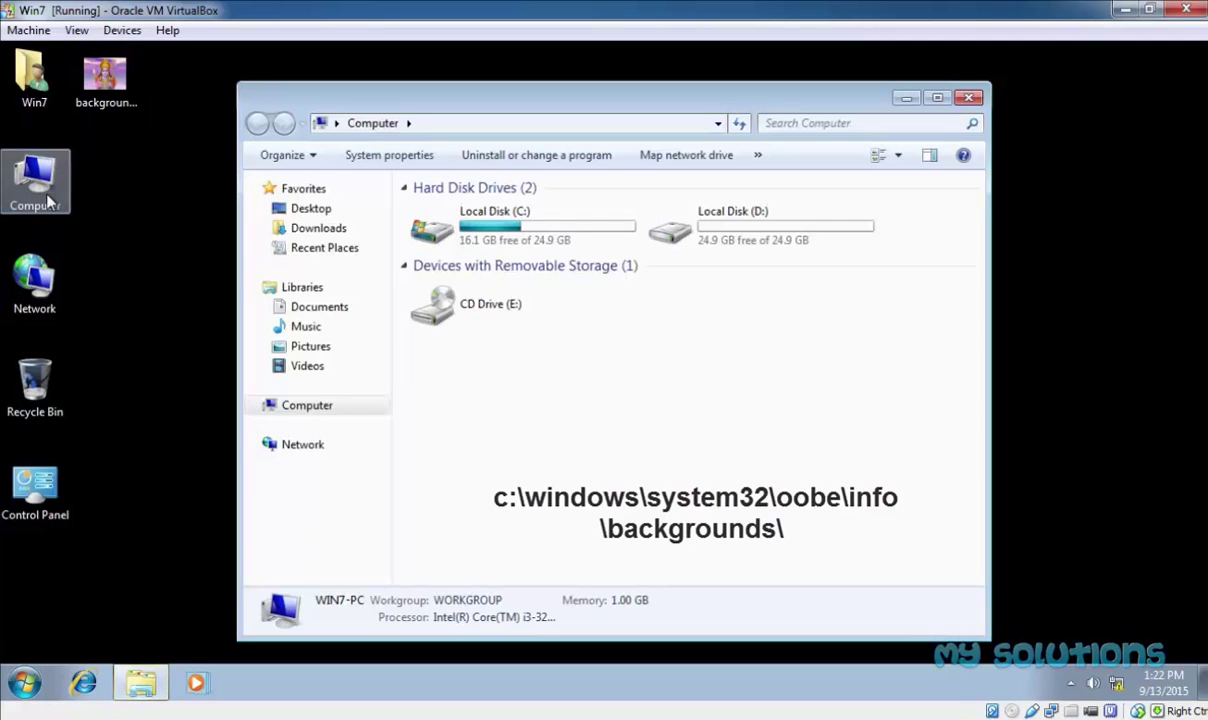
{"action": "double_click", "coordinate": [480, 219]}
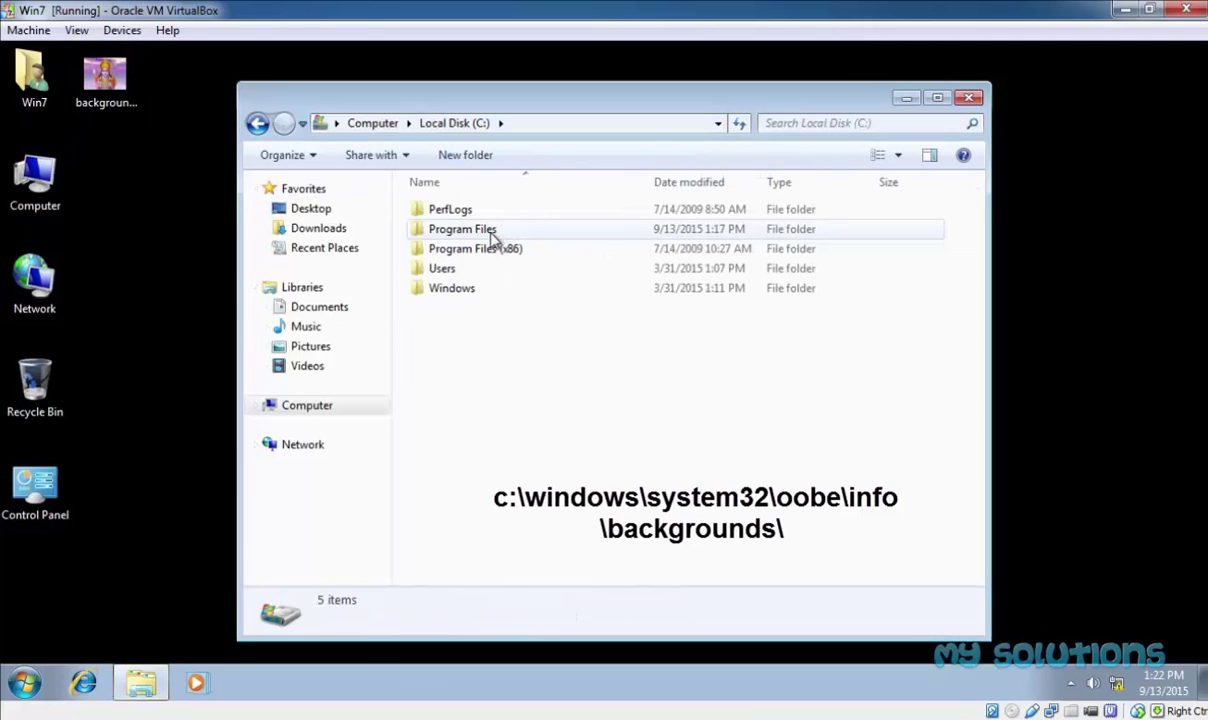
{"action": "double_click", "coordinate": [450, 290]}
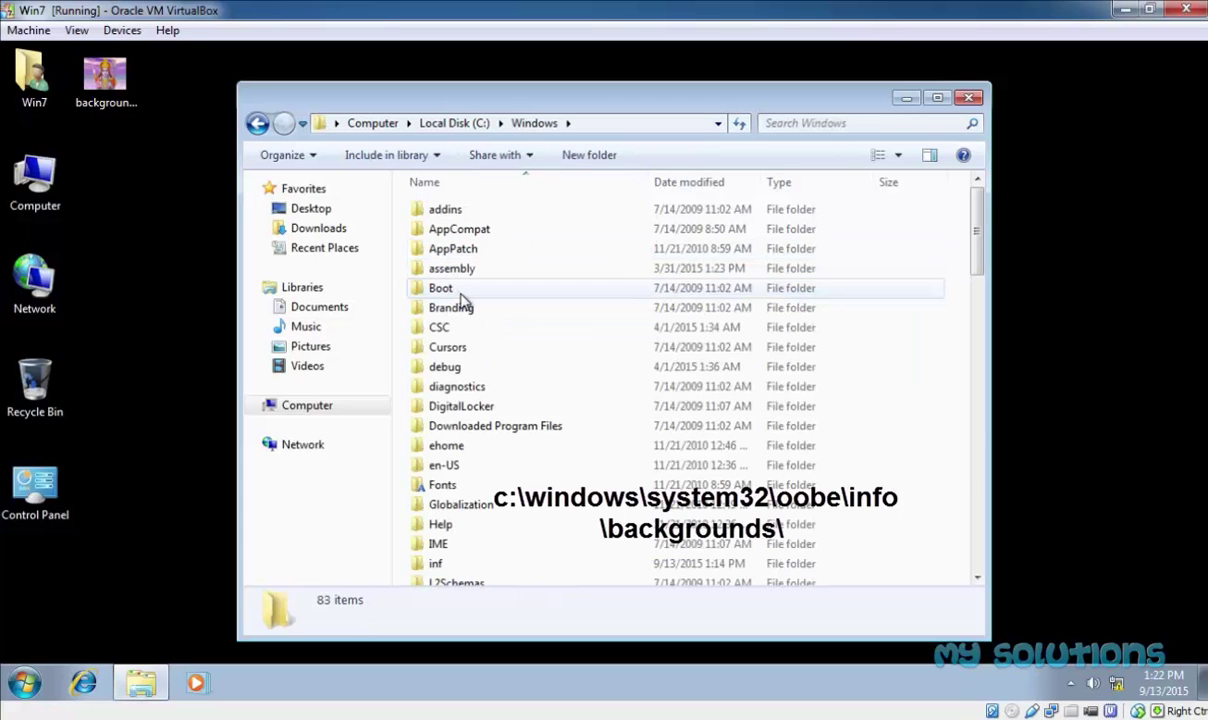
Open the oobe folder inside the System32 folder.
{"action": "key", "text": "s"}
{"action": "key", "text": "s"}
{"action": "key", "text": "s"}
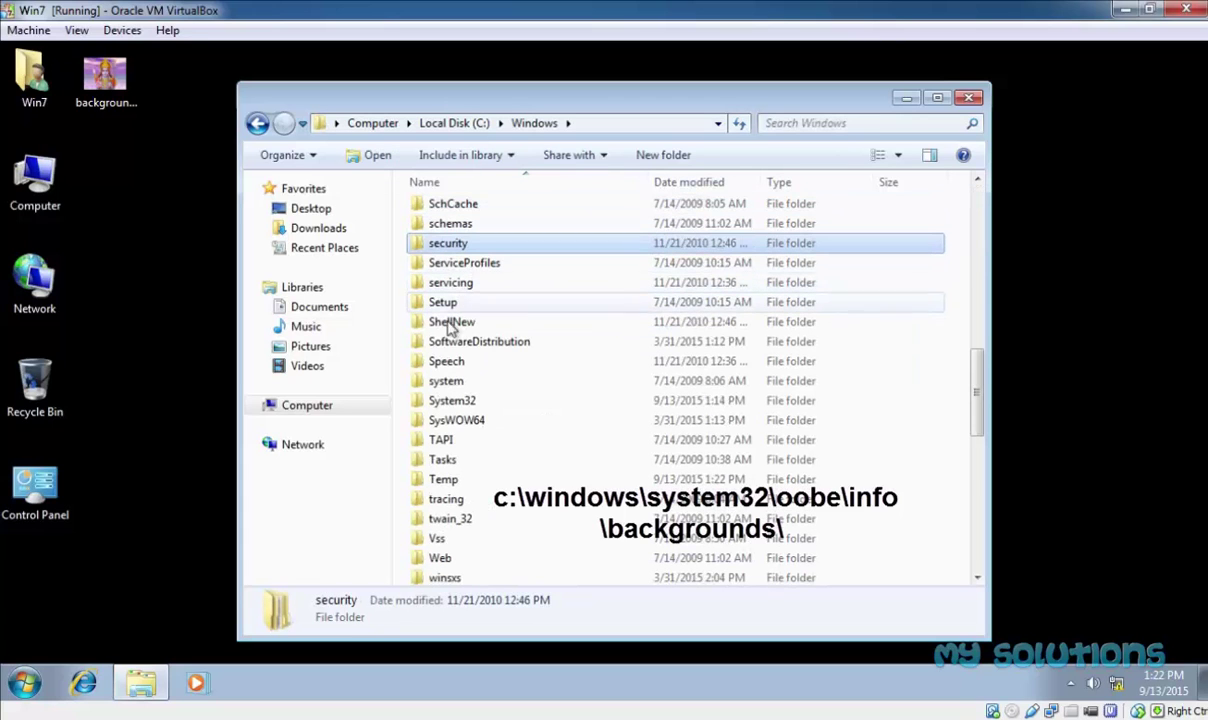
{"action": "double_click", "coordinate": [449, 404]}
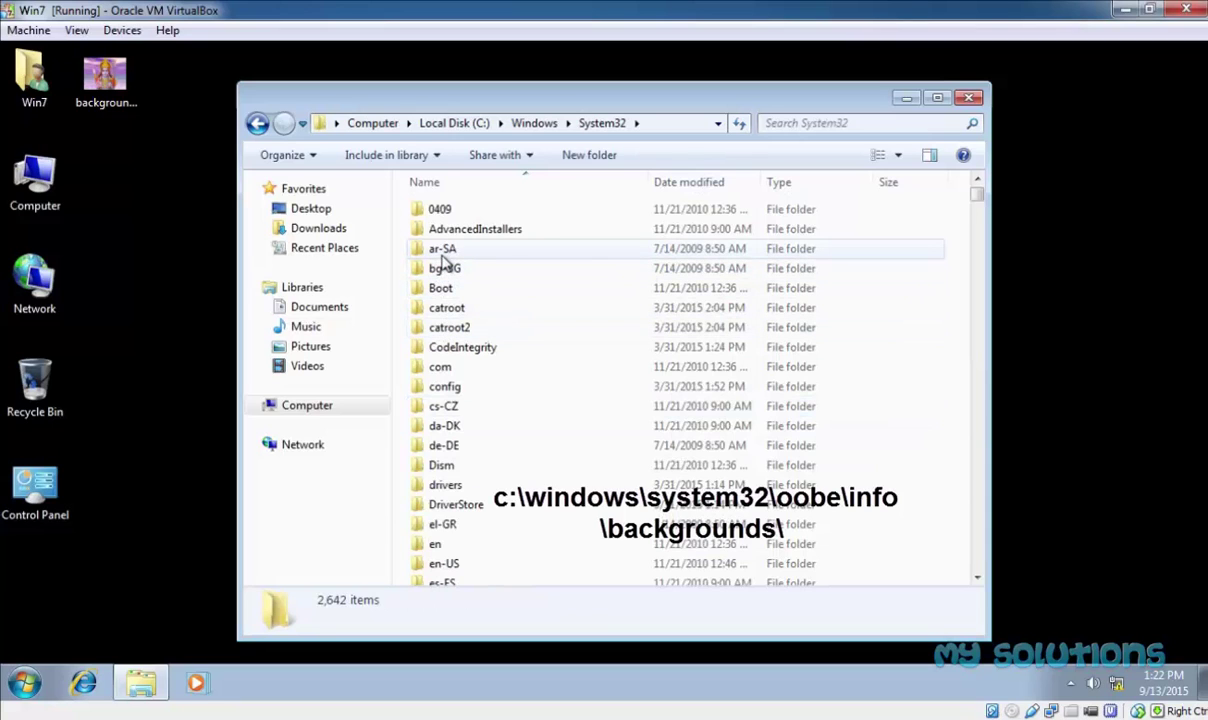
{"action": "key", "text": "o"}
{"action": "double_click", "coordinate": [443, 206]}
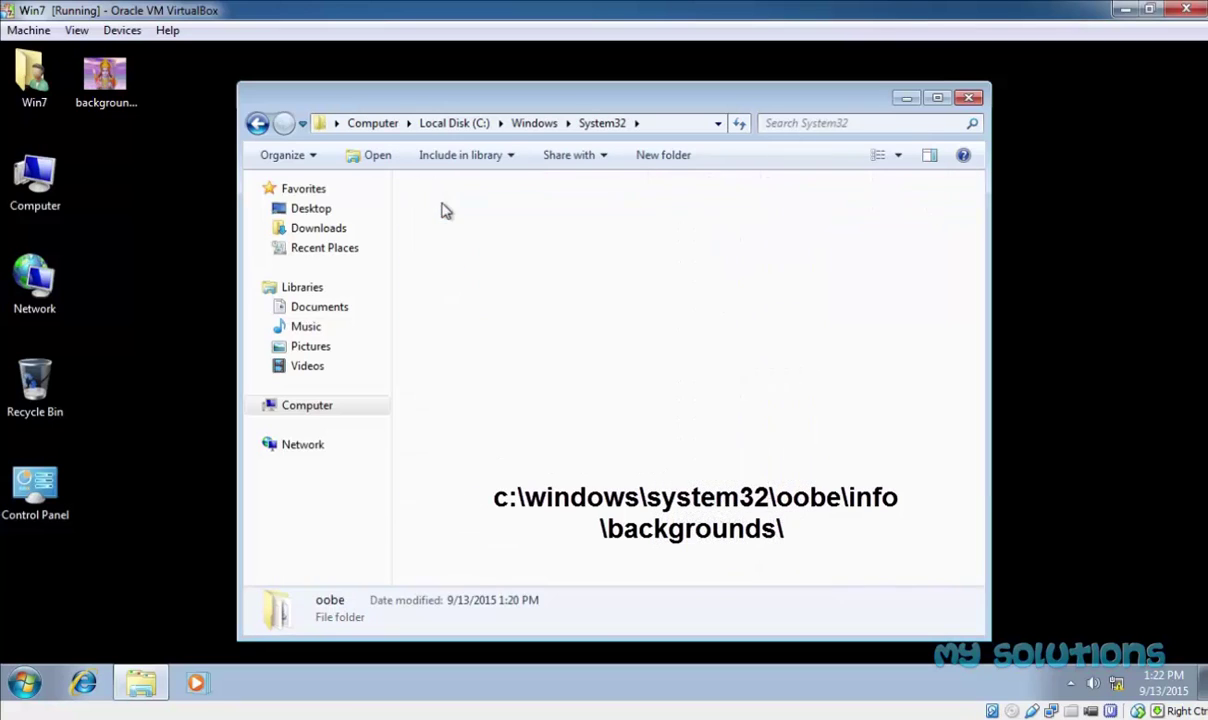
Create a new folder named Info in the oobe folder, granting administrator permission.
{"action": "left_click", "coordinate": [589, 154]}
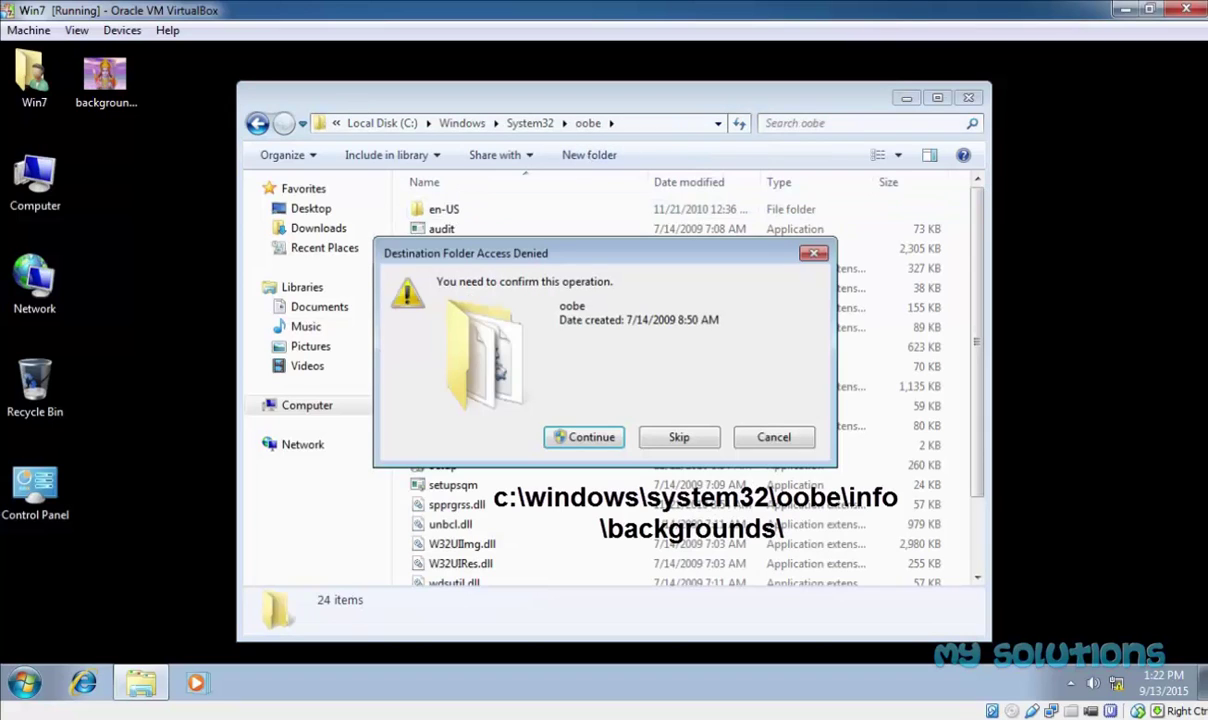
{"action": "key", "text": "Return"}
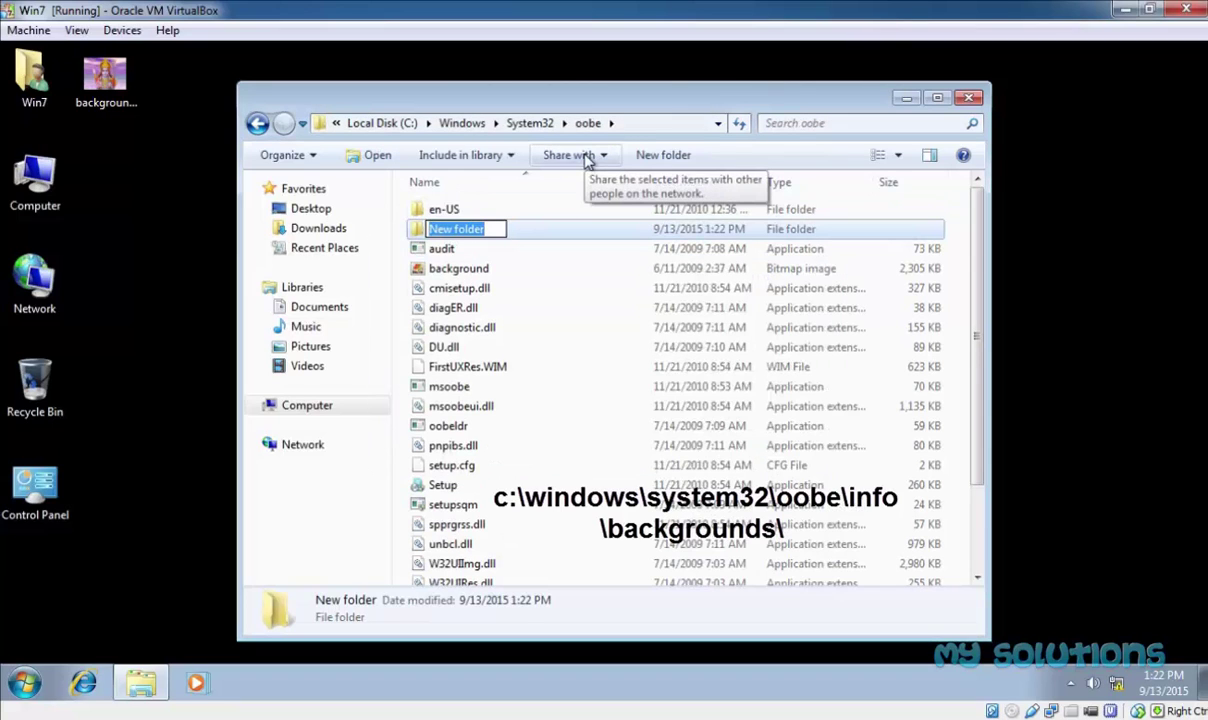
{"action": "type", "text": "info"}
{"action": "key", "text": "Return"}
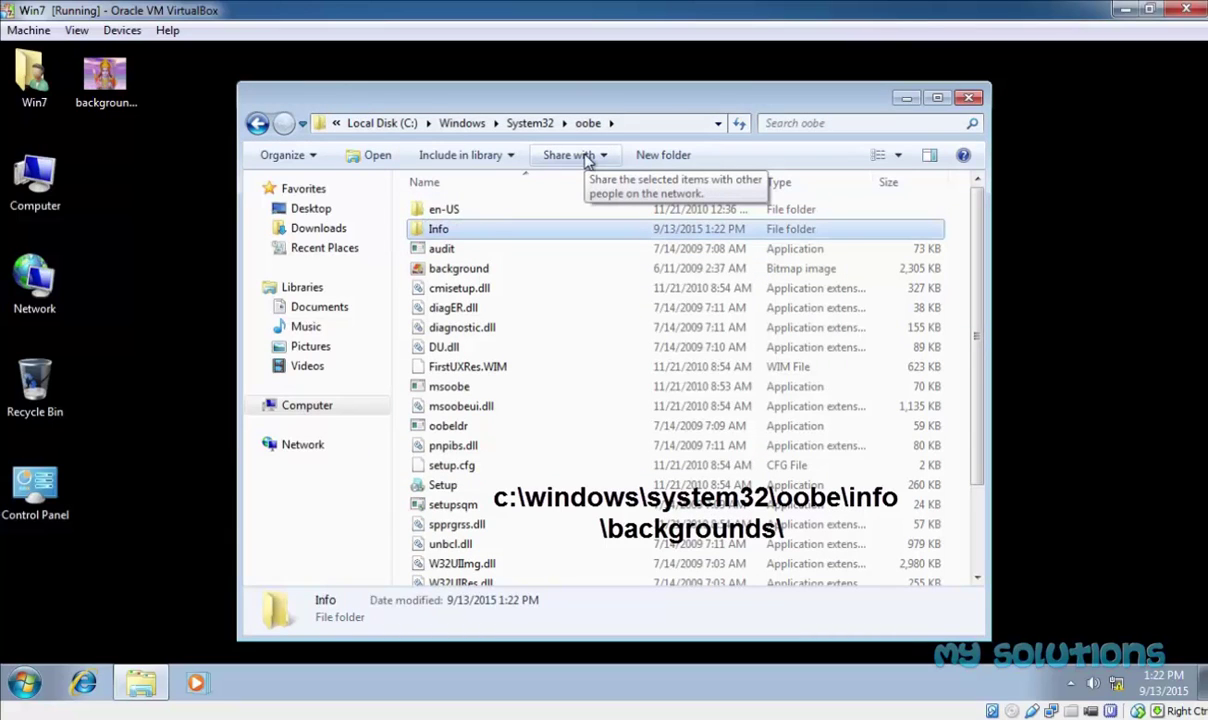
Create a subfolder named backgrounds inside the Info folder, granting administrator permission.
{"action": "double_click", "coordinate": [438, 231]}
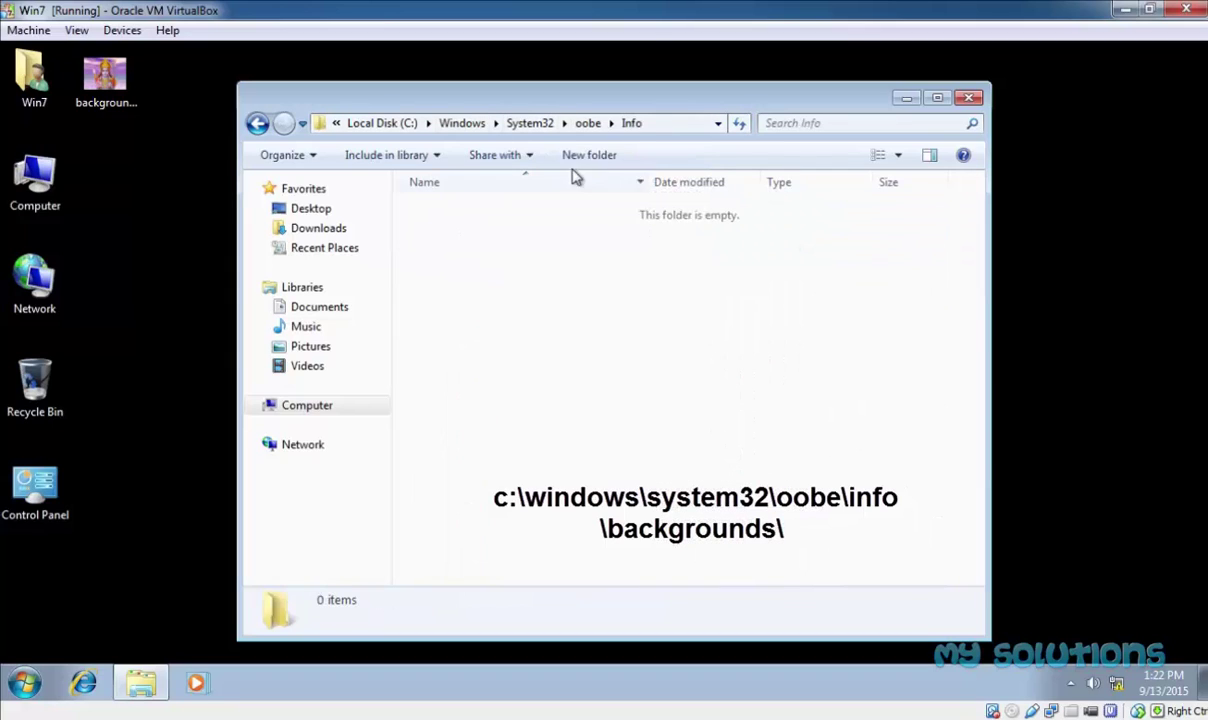
{"action": "left_click", "coordinate": [598, 157]}
{"action": "key", "text": "Return"}
{"action": "type", "text": "back"}
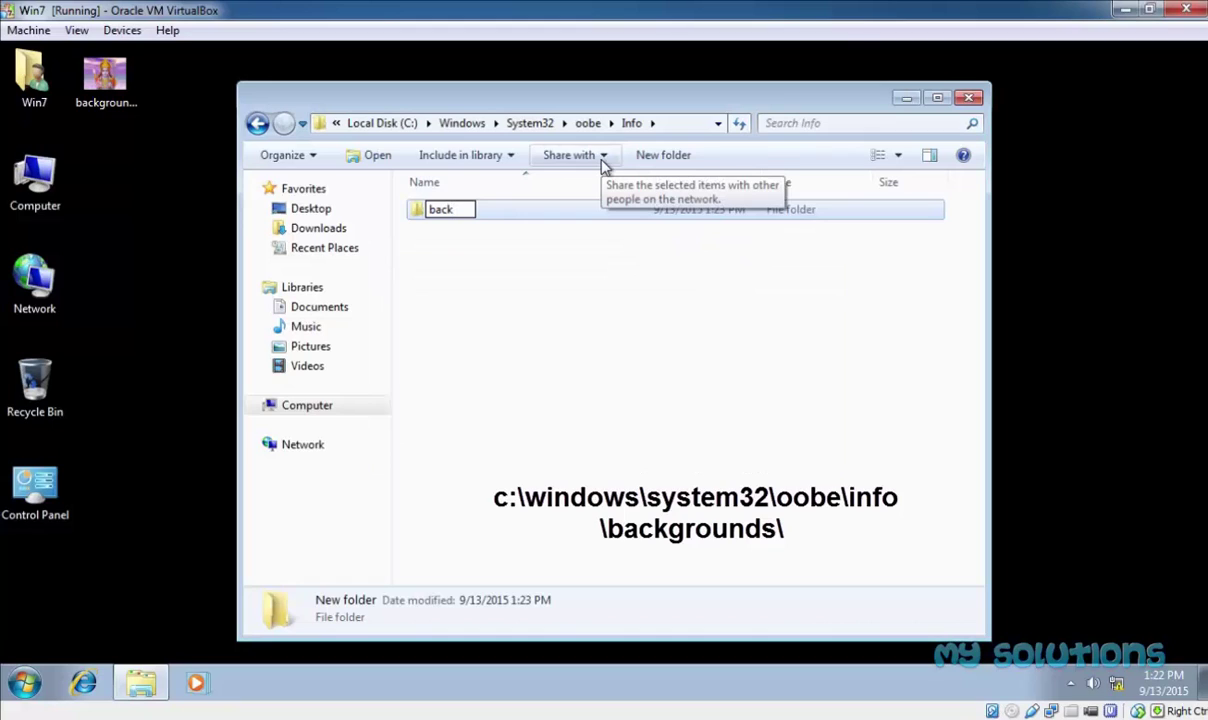
{"action": "type", "text": "ground"}
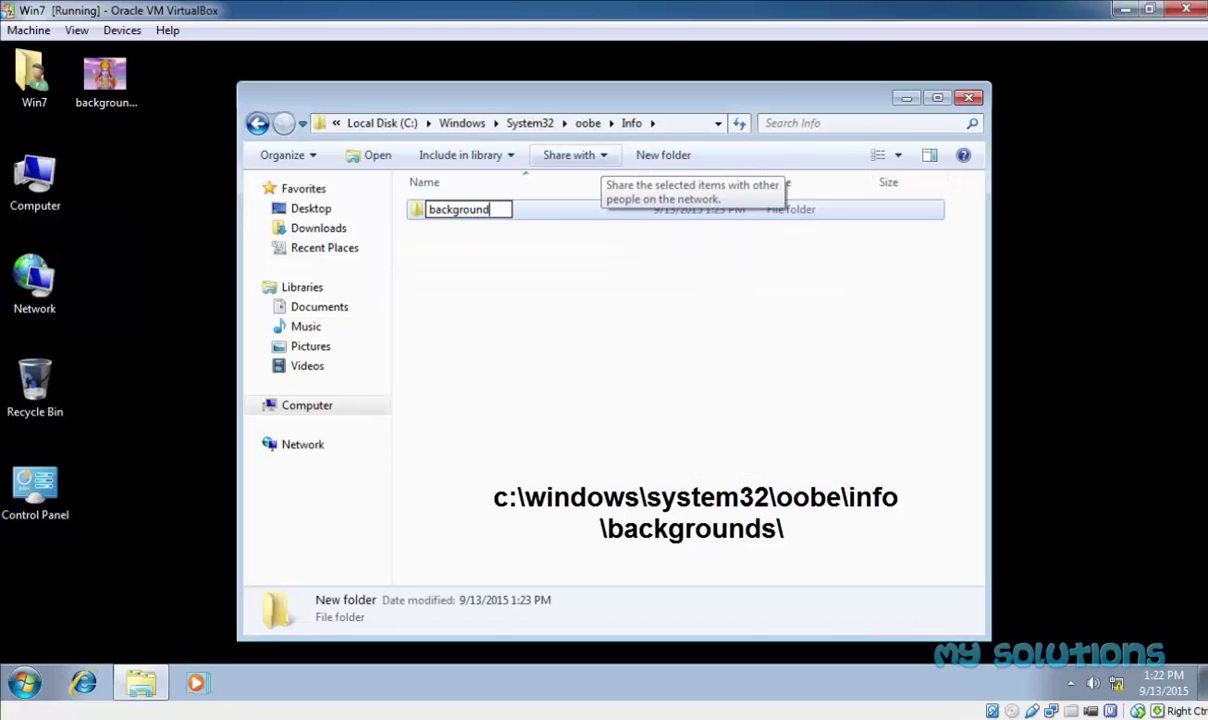
{"action": "type", "text": "s"}
{"action": "key", "text": "Return"}
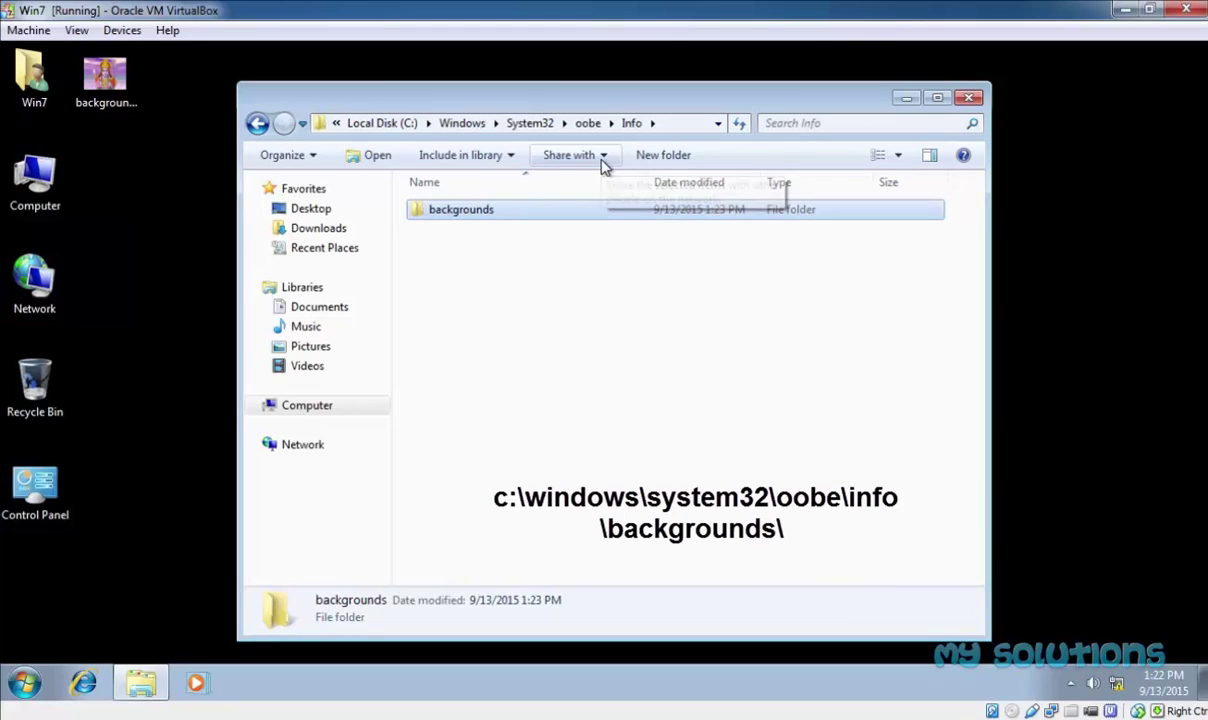
Paste the copied backgroundDefault image into the backgrounds folder with administrator permission, and minimize the folder window.
{"action": "double_click", "coordinate": [491, 212]}
{"action": "right_click", "coordinate": [472, 240]}
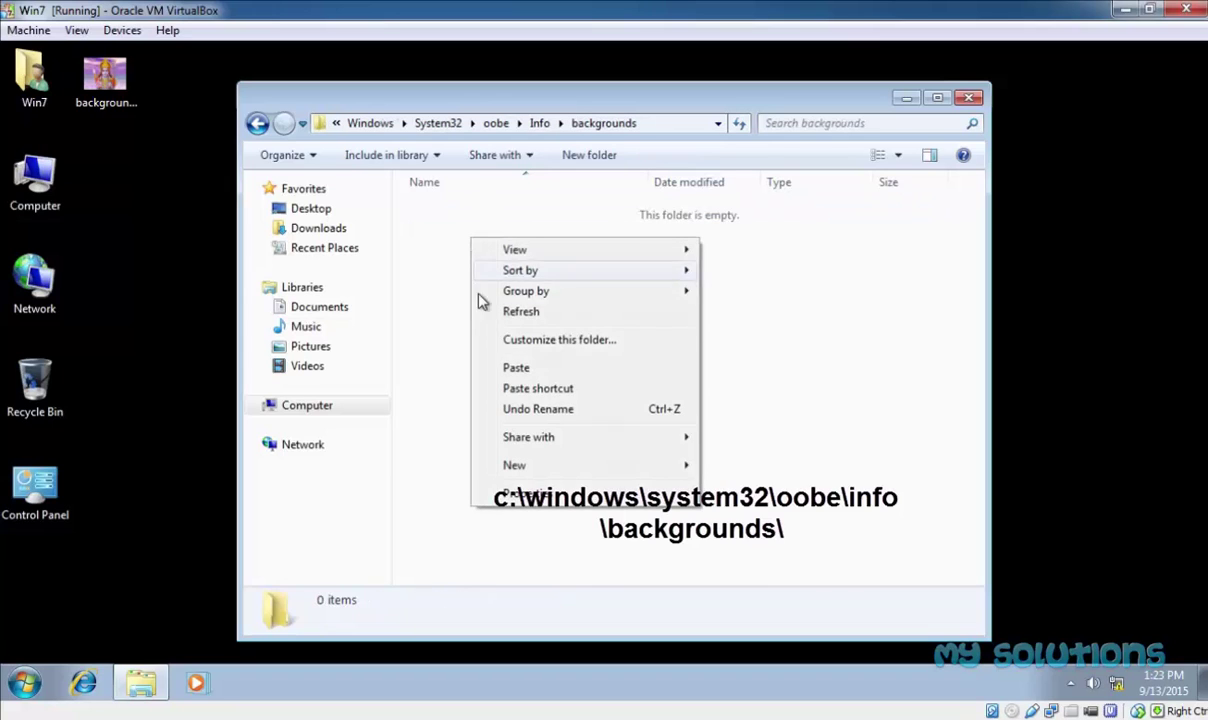
{"action": "left_click", "coordinate": [512, 368]}
{"action": "left_click", "coordinate": [562, 434]}
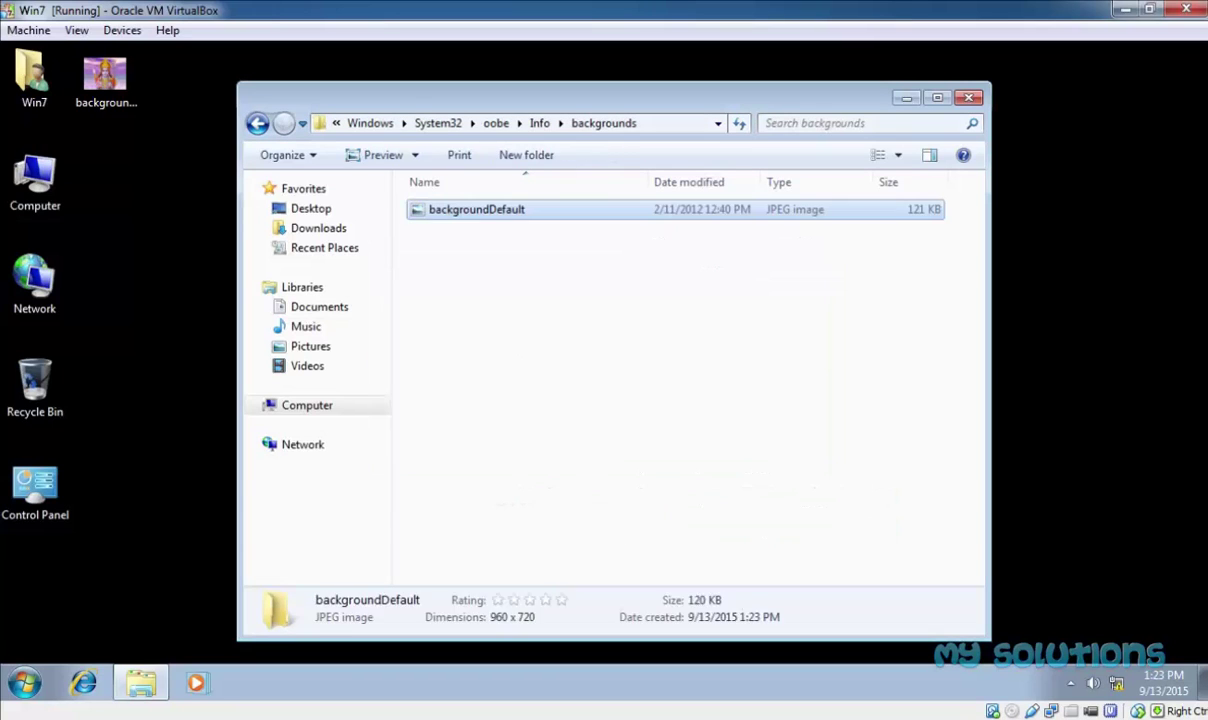
{"action": "left_click", "coordinate": [906, 97]}
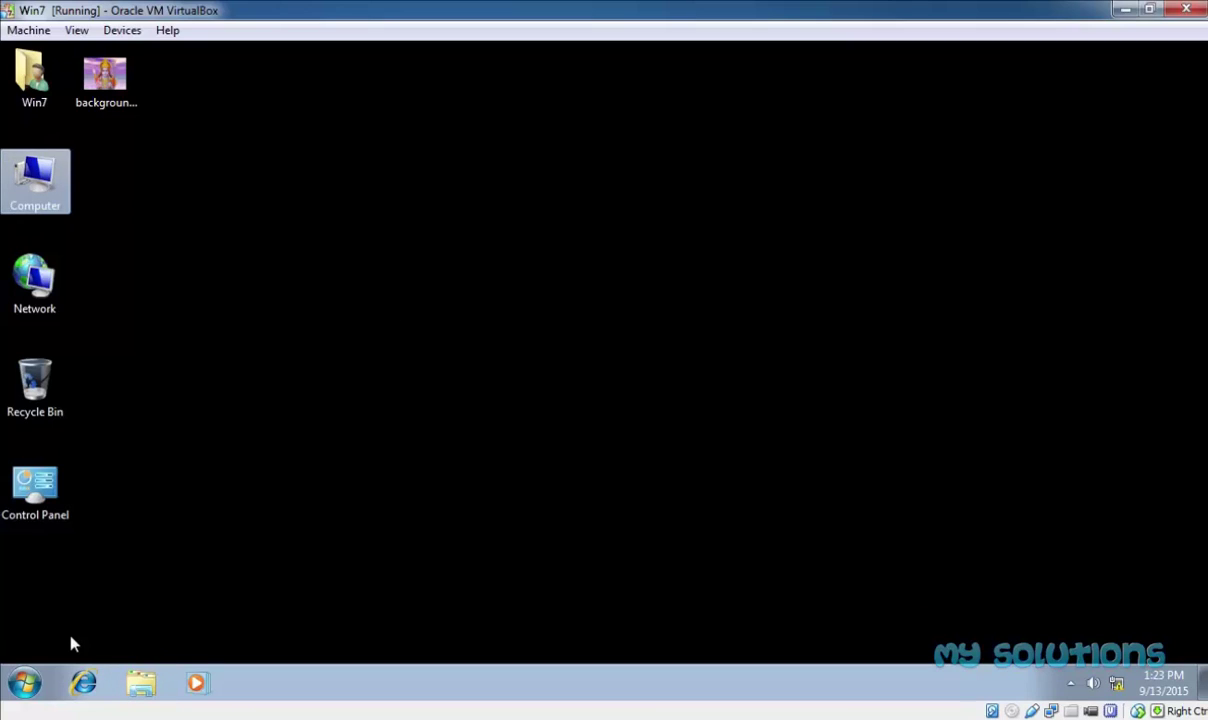
Launch Registry Editor by running regedit and allow it to make changes to the computer.
{"action": "key", "text": "super+r"}
{"action": "type", "text": "re"}
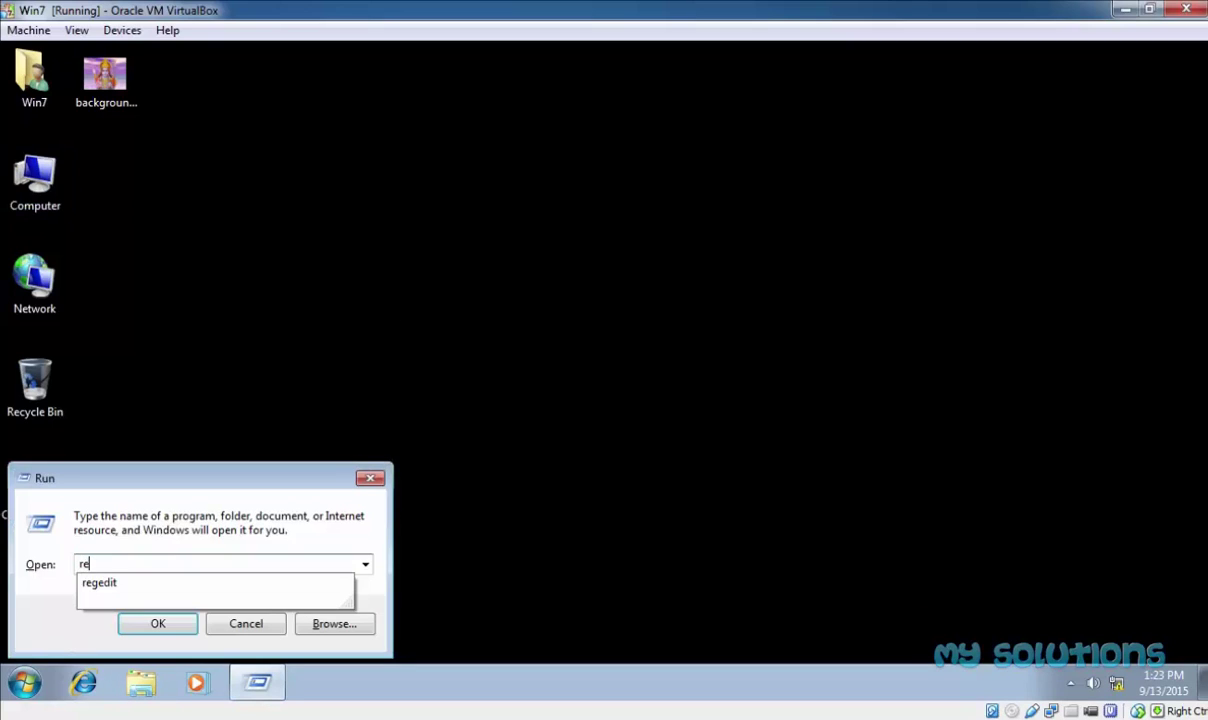
{"action": "key", "text": "Down"}
{"action": "key", "text": "Return"}
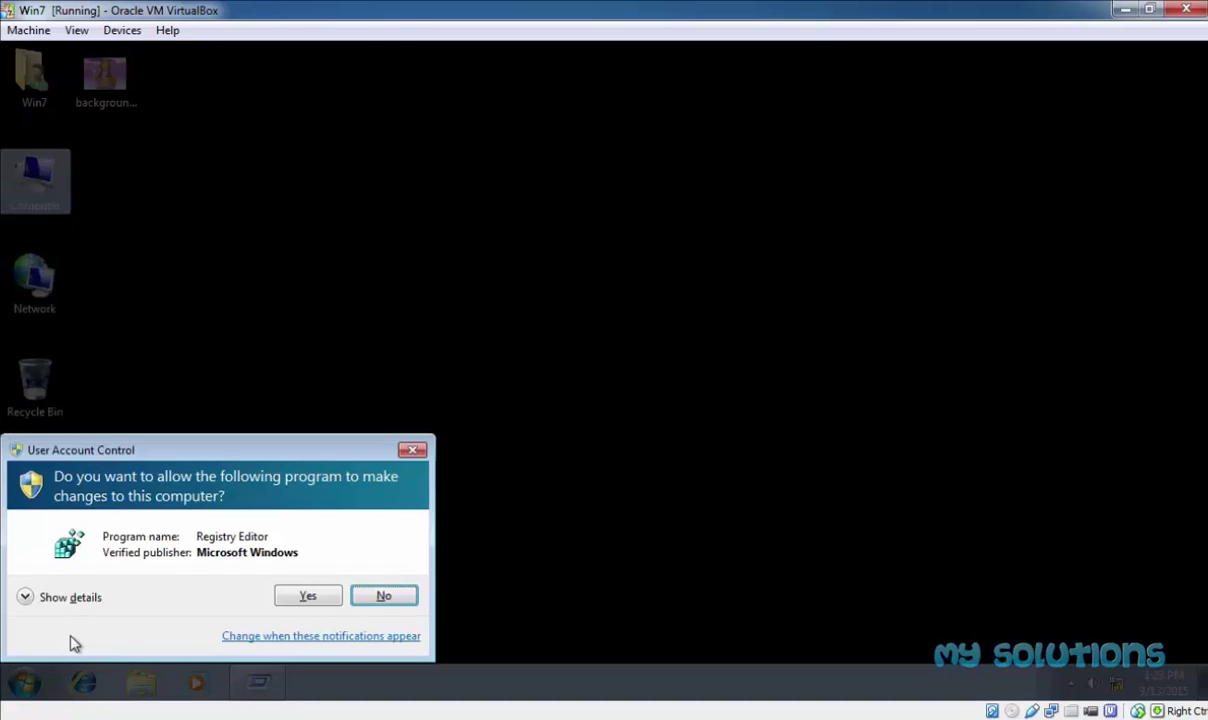
{"action": "key", "text": "alt+y"}
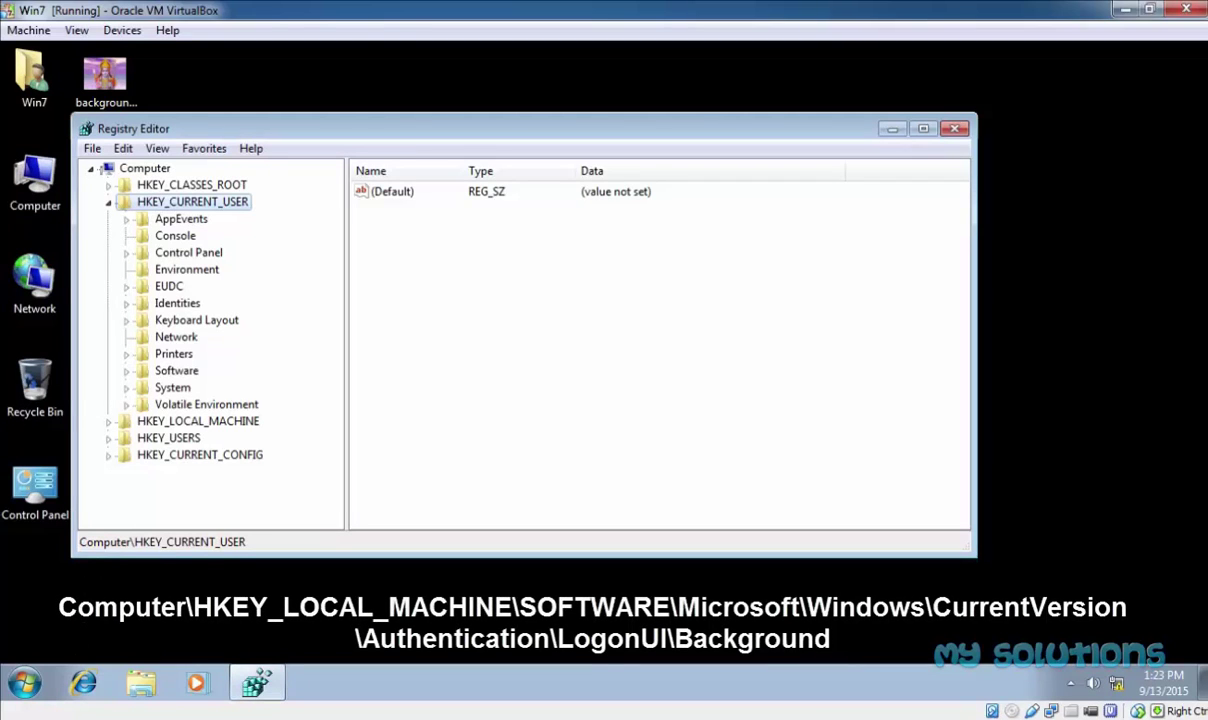
Collapse HKEY_CURRENT_USER and expand the registry tree down to HKEY_LOCAL_MACHINE\SOFTWARE\Microsoft.
{"action": "left_click", "coordinate": [109, 201]}
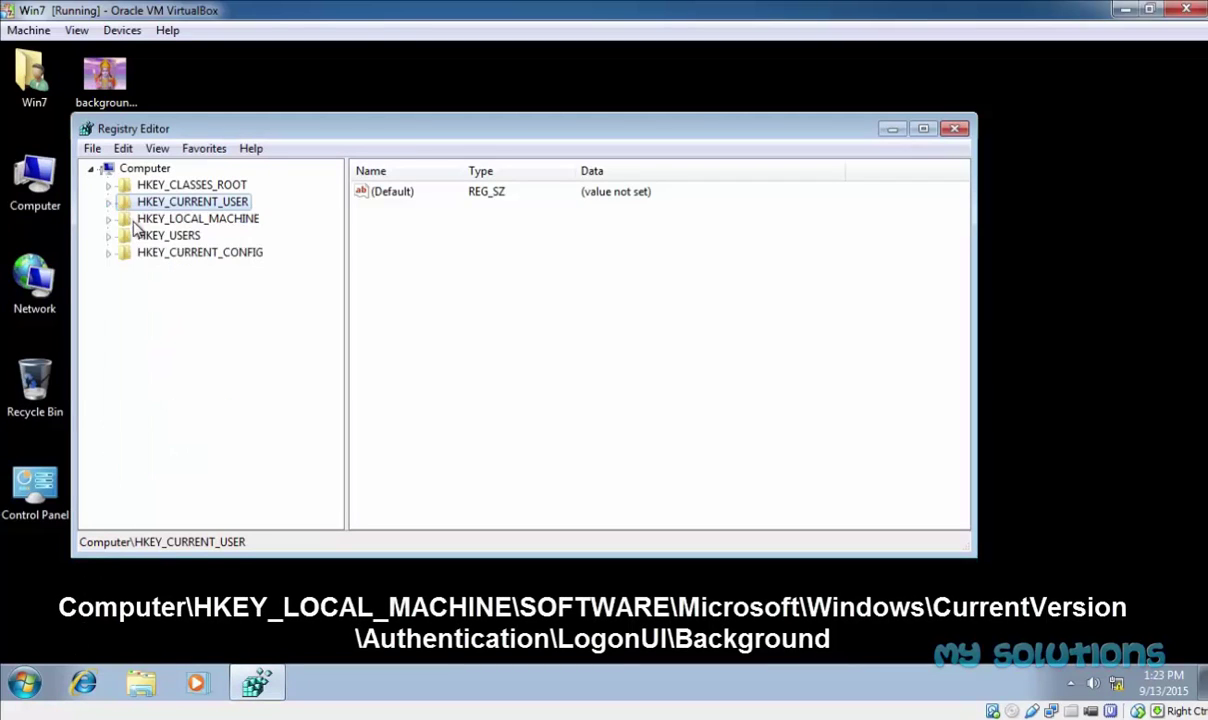
{"action": "left_click", "coordinate": [135, 218]}
{"action": "left_click", "coordinate": [108, 218]}
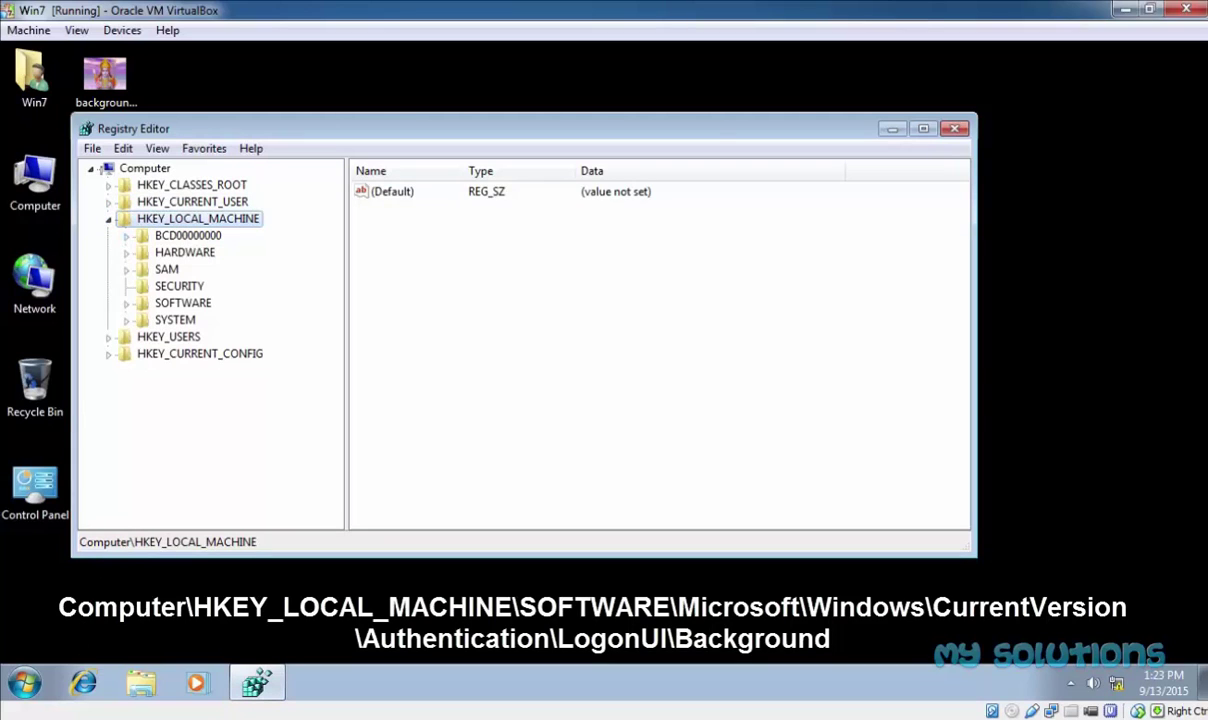
{"action": "left_click", "coordinate": [126, 303]}
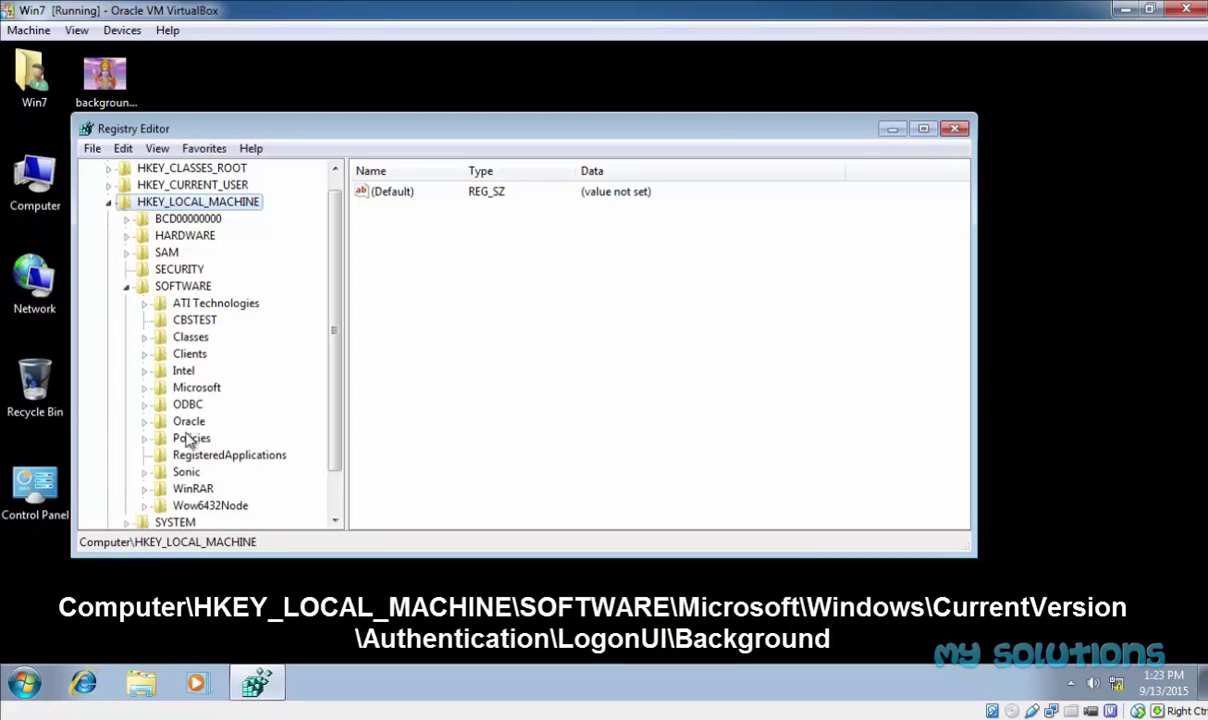
{"action": "left_click", "coordinate": [144, 387]}
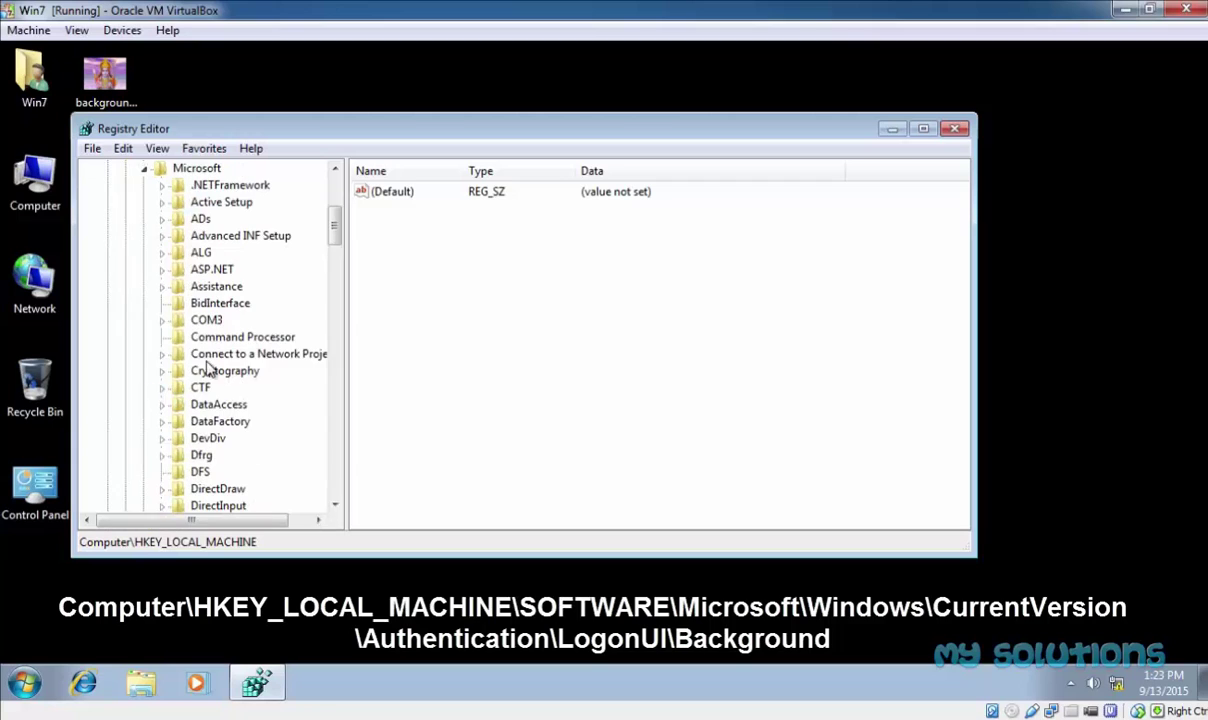
Find the Windows key under Microsoft, expand it and select its CurrentVersion subkey.
{"action": "left_click", "coordinate": [200, 287]}
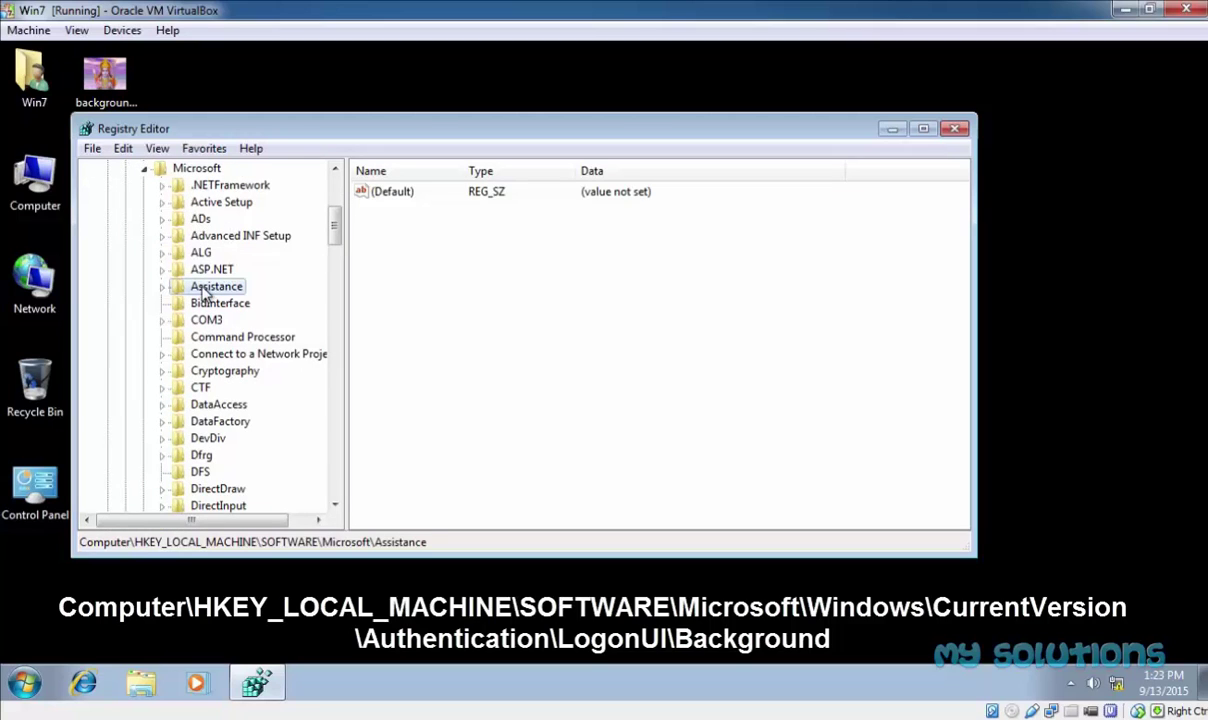
{"action": "key", "text": "w"}
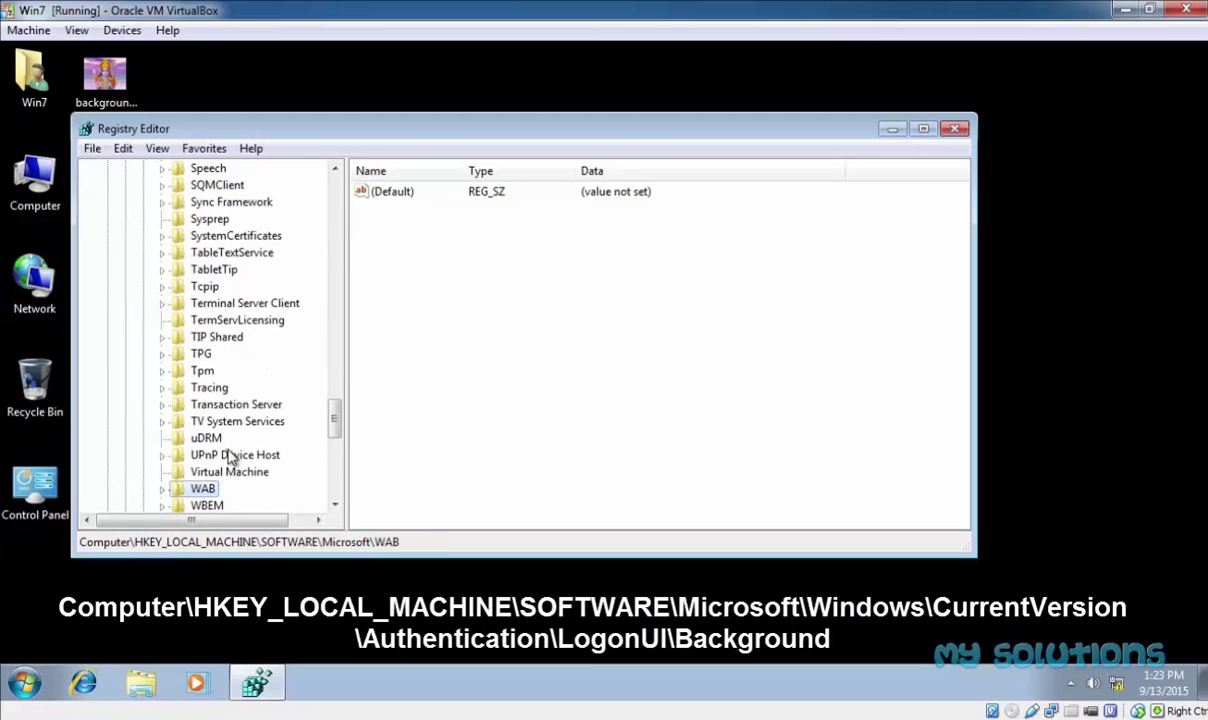
{"action": "key", "text": "Down"}
{"action": "scroll", "coordinate": [215, 395], "scroll_direction": "down", "scroll_amount": 2}
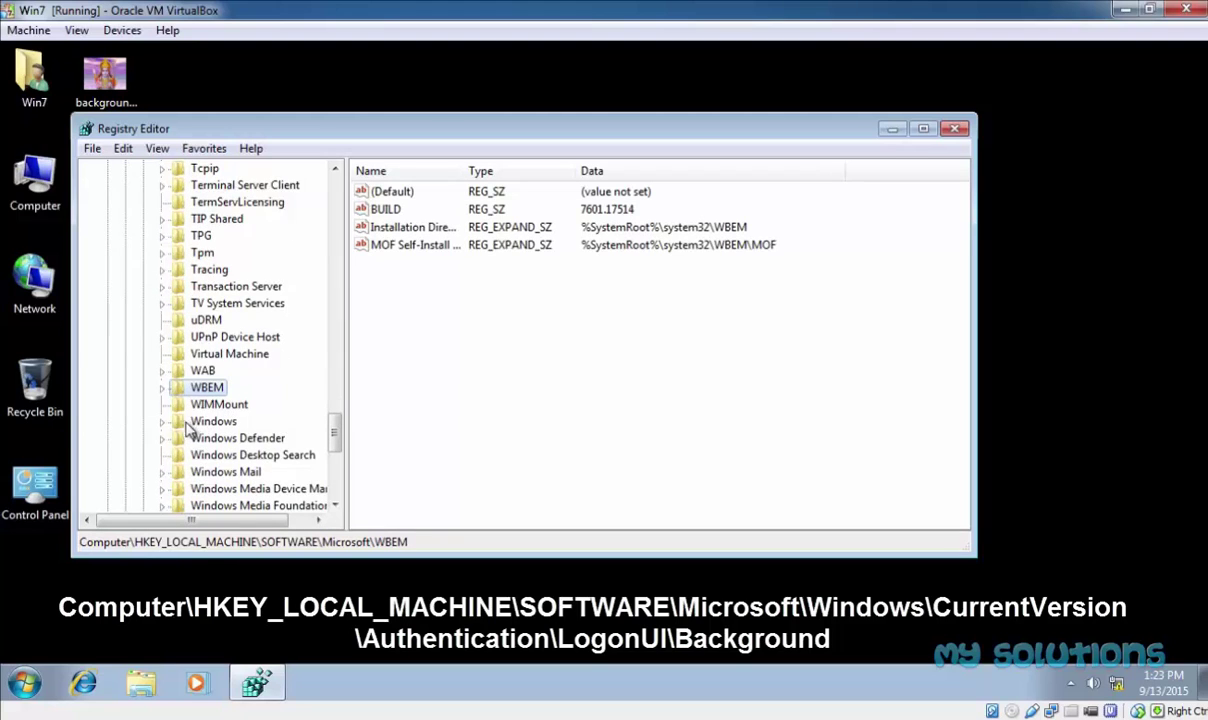
{"action": "left_click", "coordinate": [163, 420]}
{"action": "left_click", "coordinate": [213, 337]}
{"action": "left_click", "coordinate": [197, 354]}
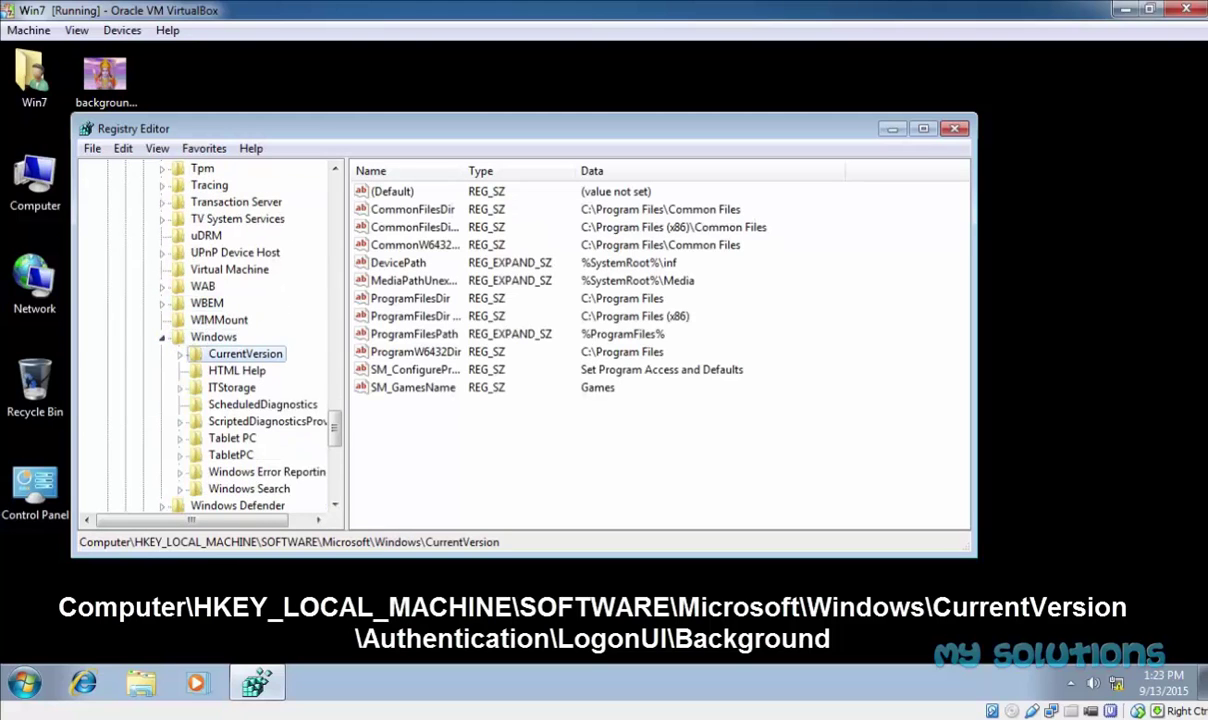
Expand CurrentVersion down through Authentication and LogonUI, and open the Background key.
{"action": "left_click", "coordinate": [181, 355]}
{"action": "left_click", "coordinate": [238, 252]}
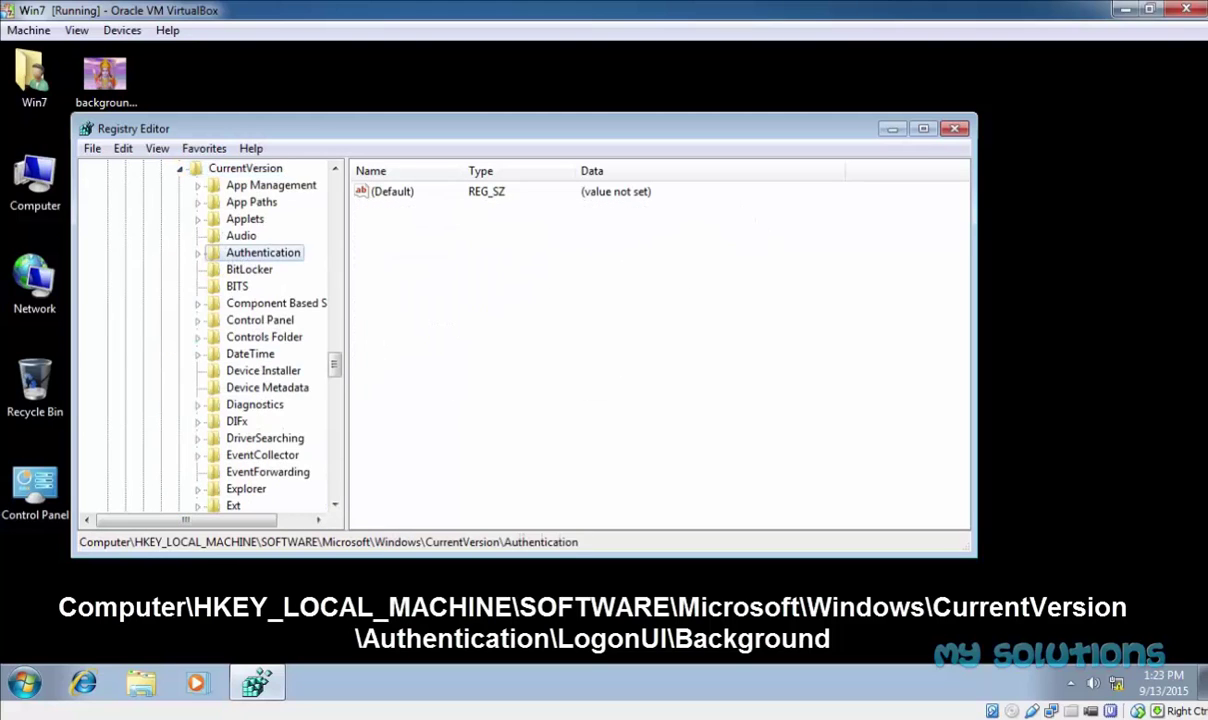
{"action": "left_click", "coordinate": [200, 253]}
{"action": "left_click", "coordinate": [245, 303]}
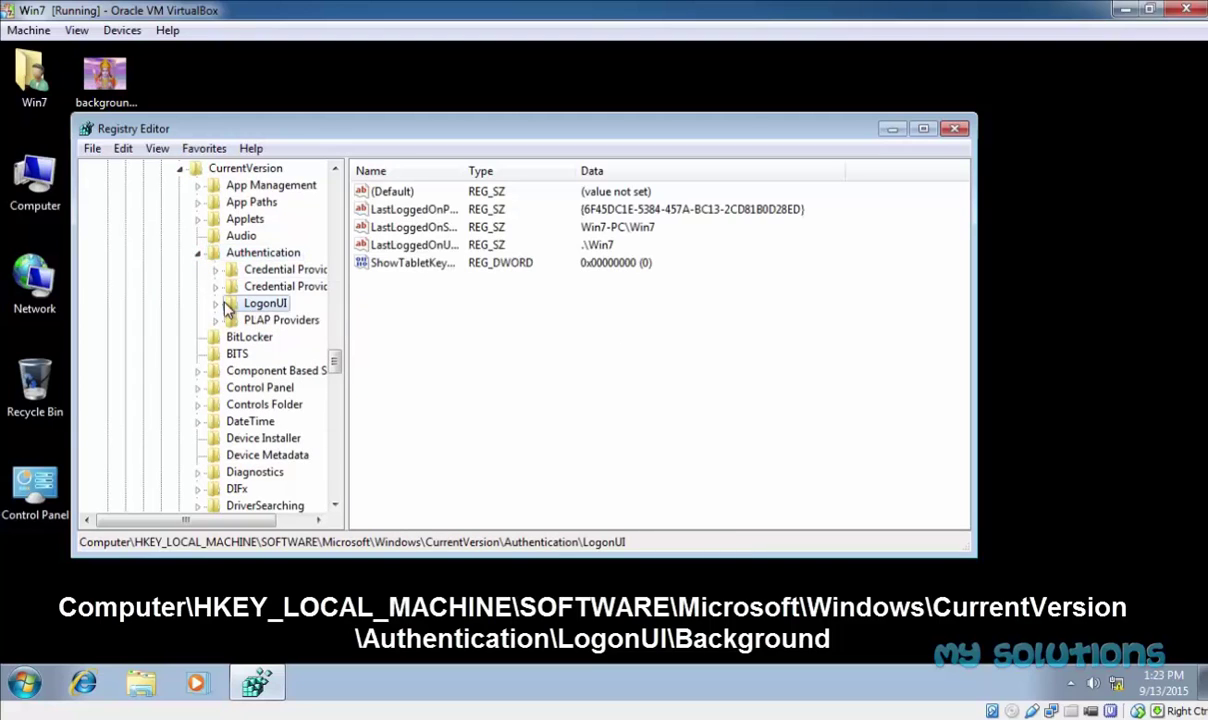
{"action": "left_click", "coordinate": [215, 303]}
{"action": "left_click", "coordinate": [288, 320]}
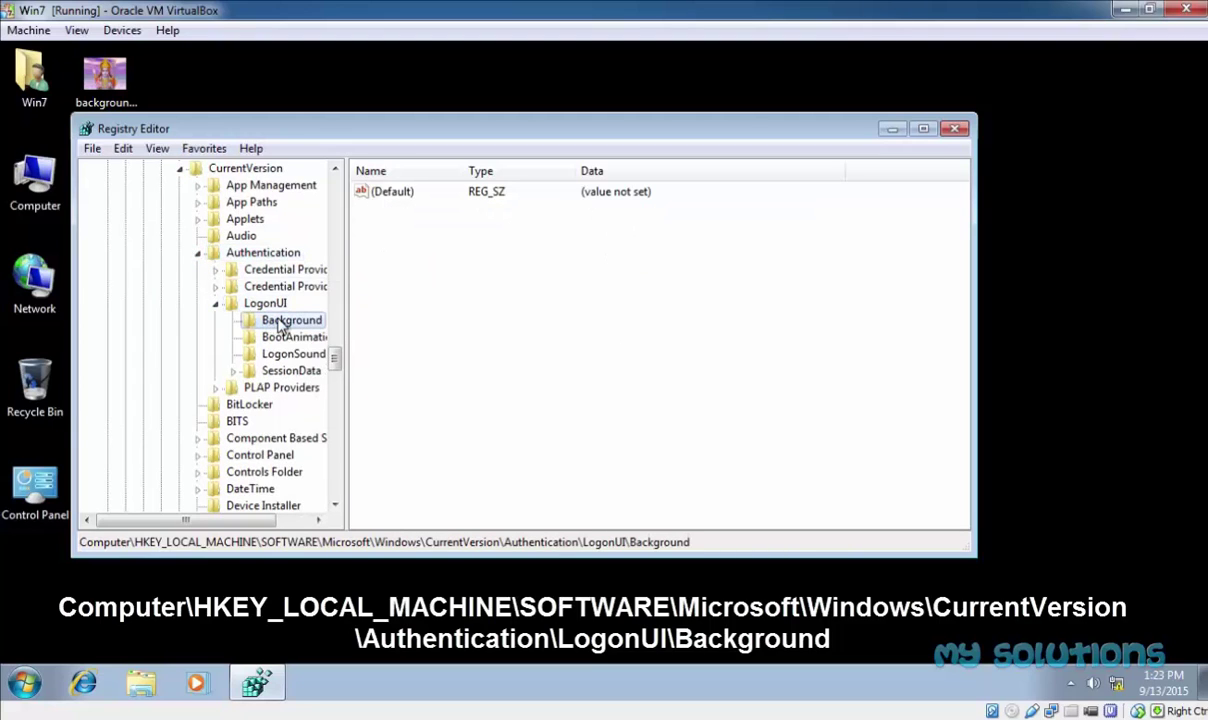
Create a new DWORD (32-bit) value named OEMBackground in the Background key.
{"action": "right_click", "coordinate": [472, 259]}
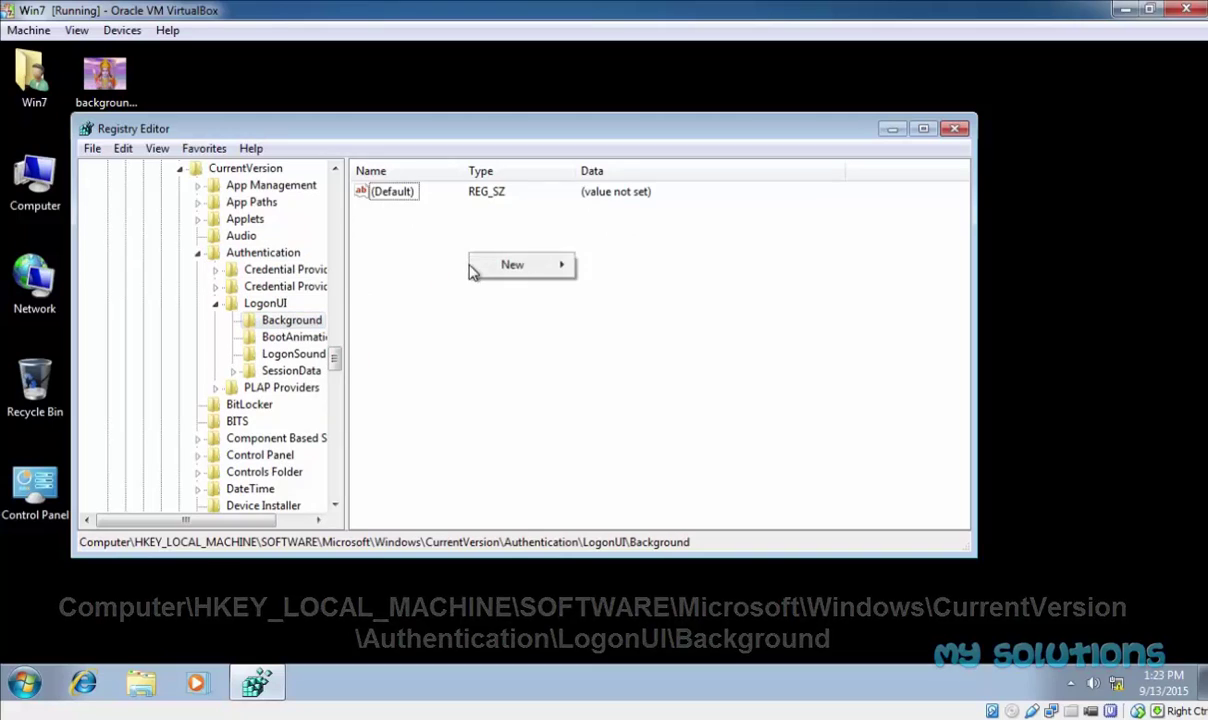
{"action": "mouse_move", "coordinate": [515, 268]}
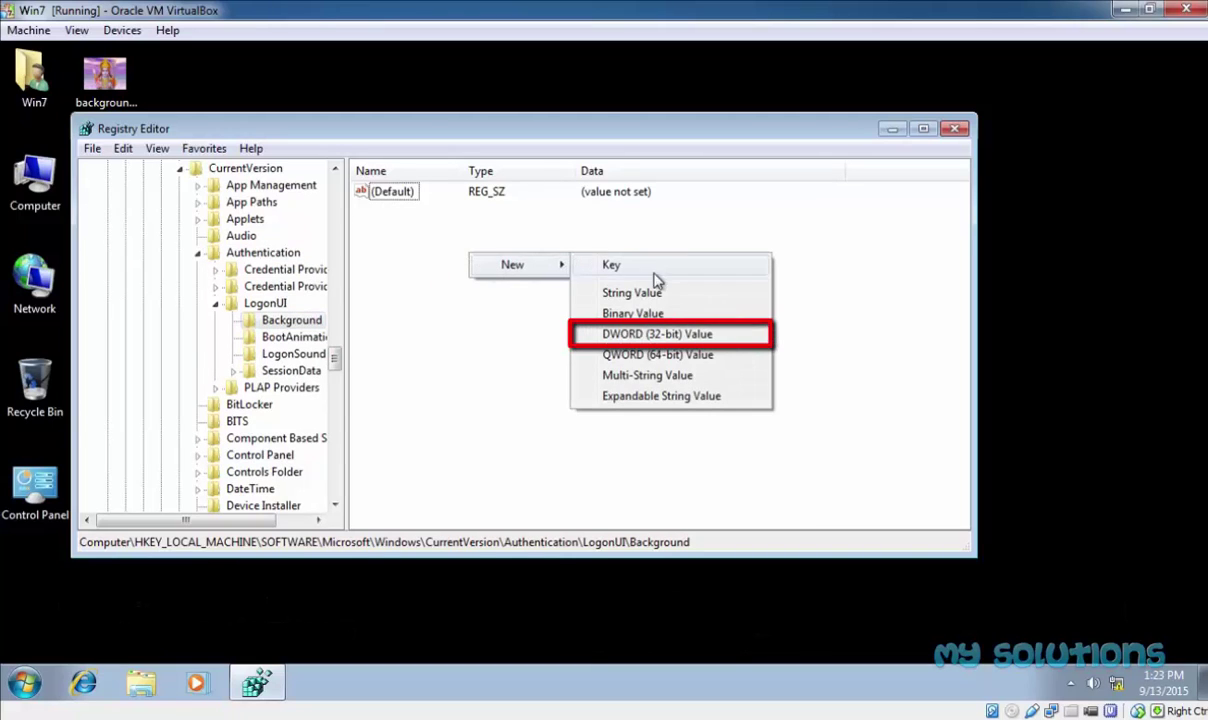
{"action": "left_click", "coordinate": [675, 336]}
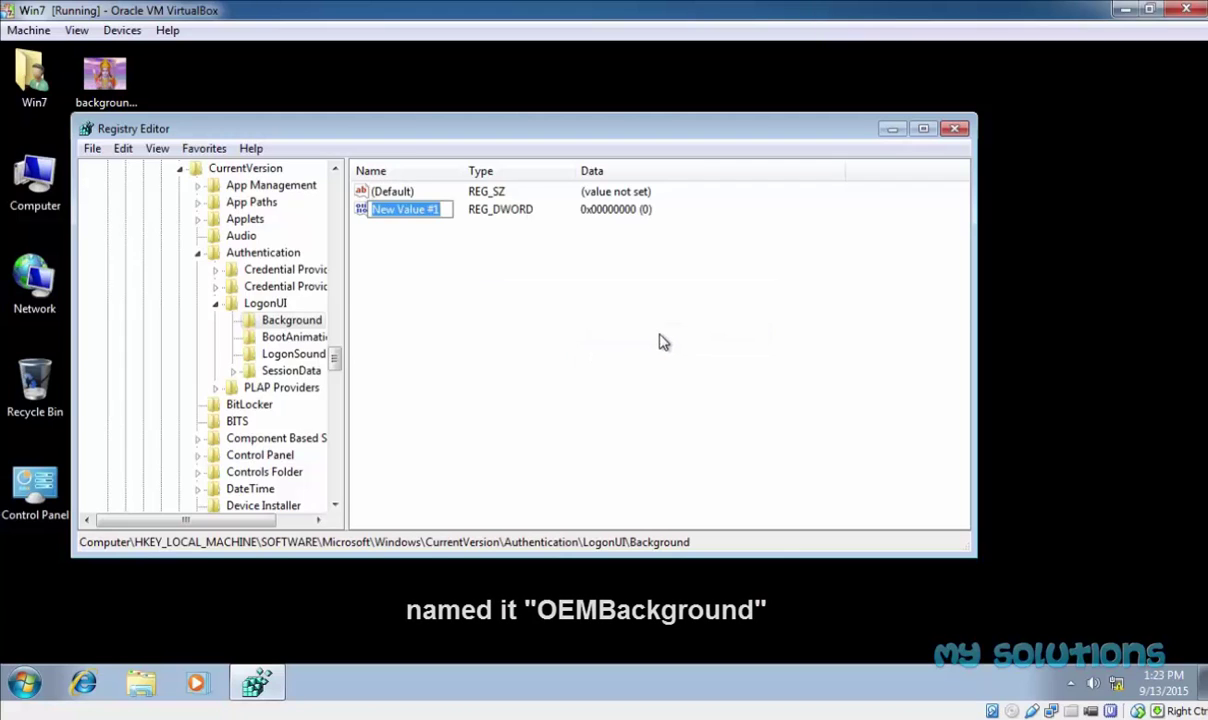
{"action": "type", "text": "O"}
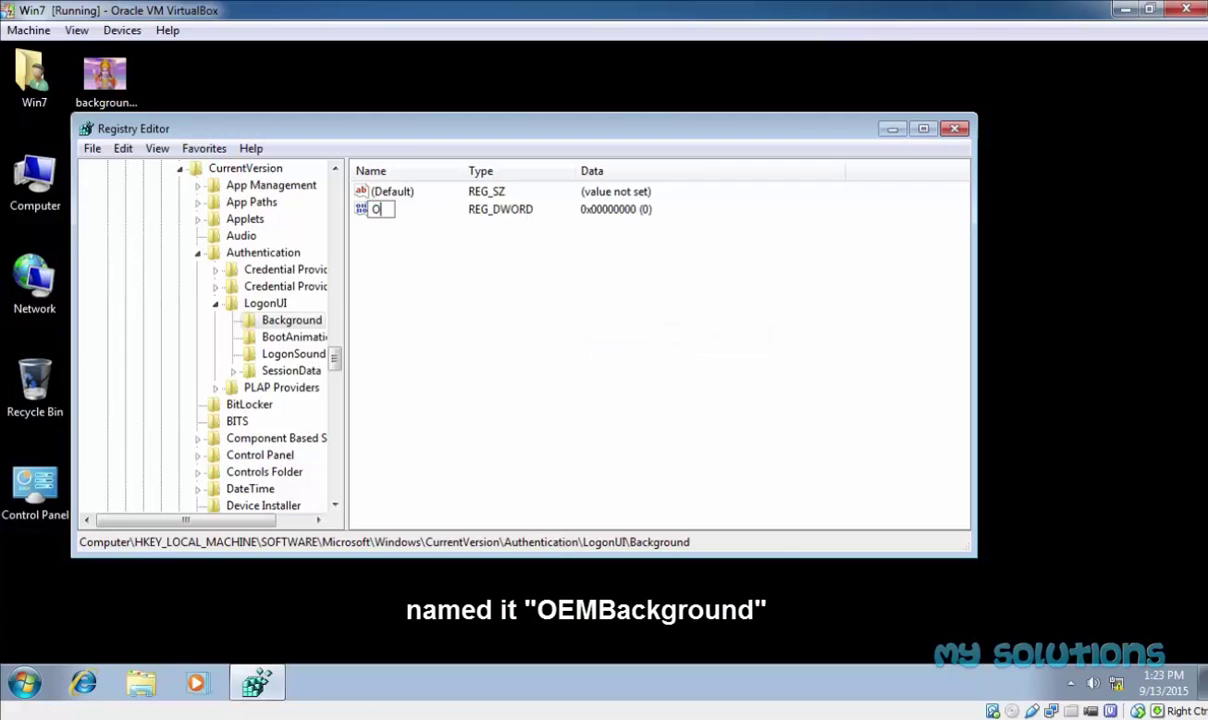
{"action": "type", "text": "EMBackground"}
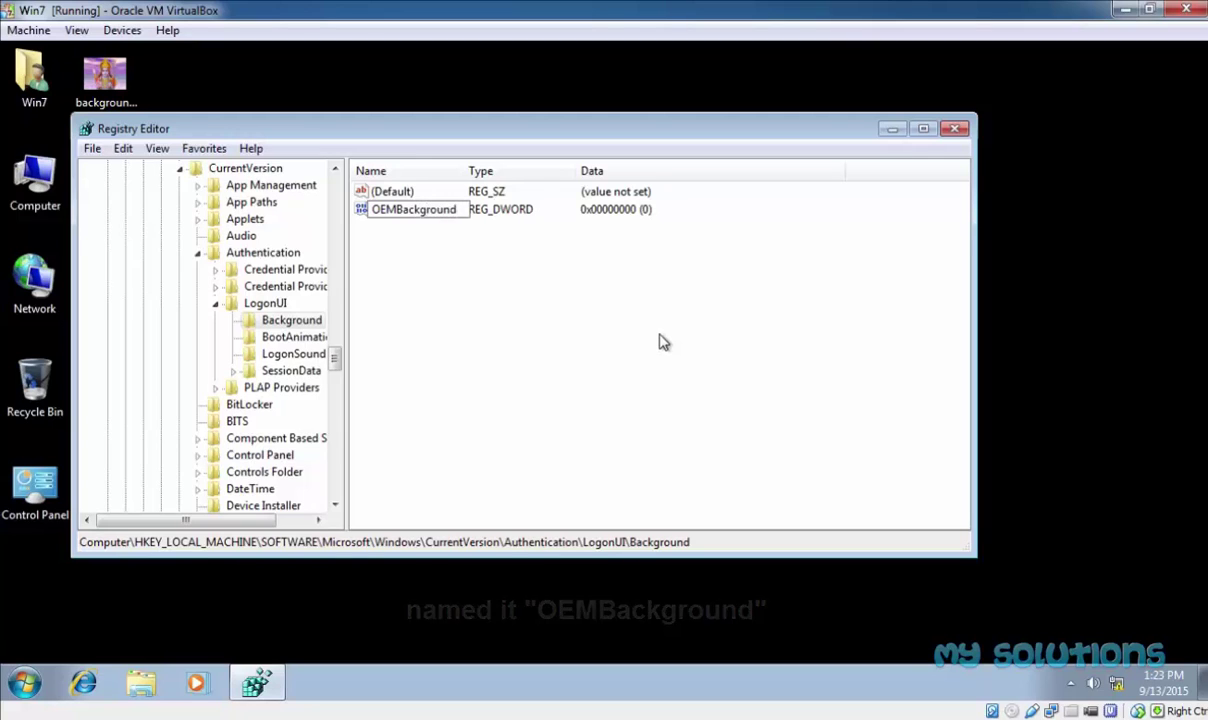
{"action": "key", "text": "Return"}
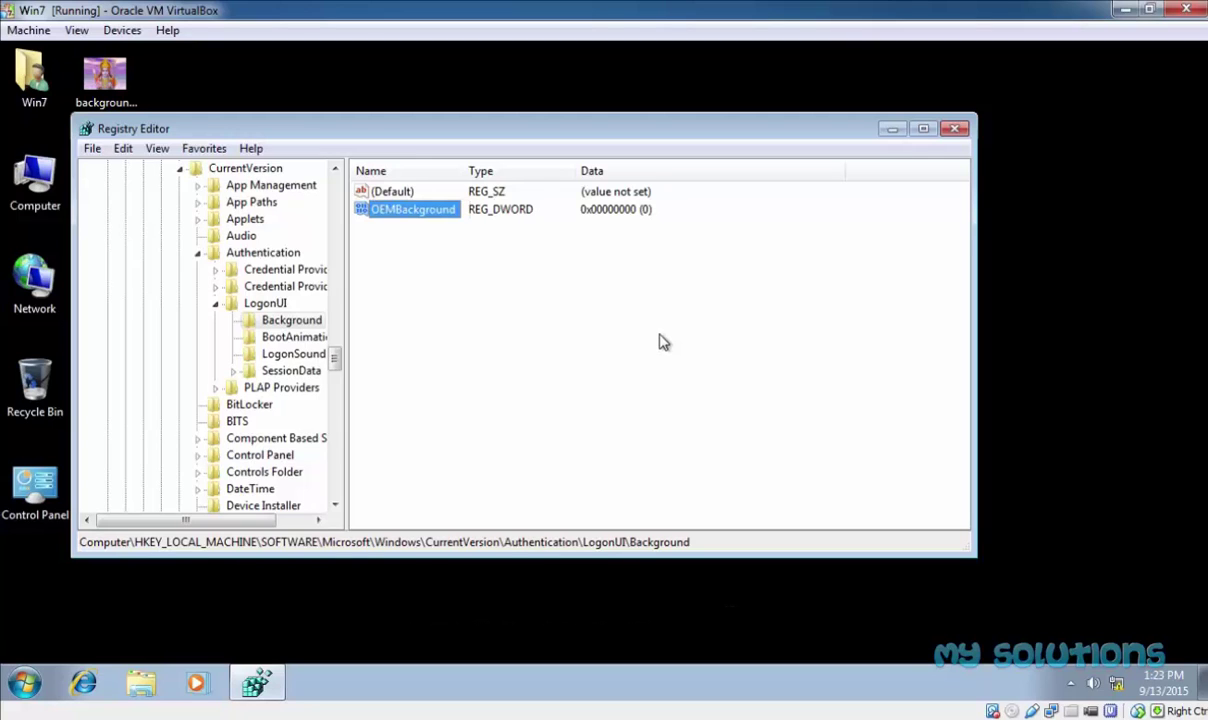
Set the value data of OEMBackground to 1 and confirm the edit.
{"action": "right_click", "coordinate": [401, 213]}
{"action": "left_click", "coordinate": [451, 225]}
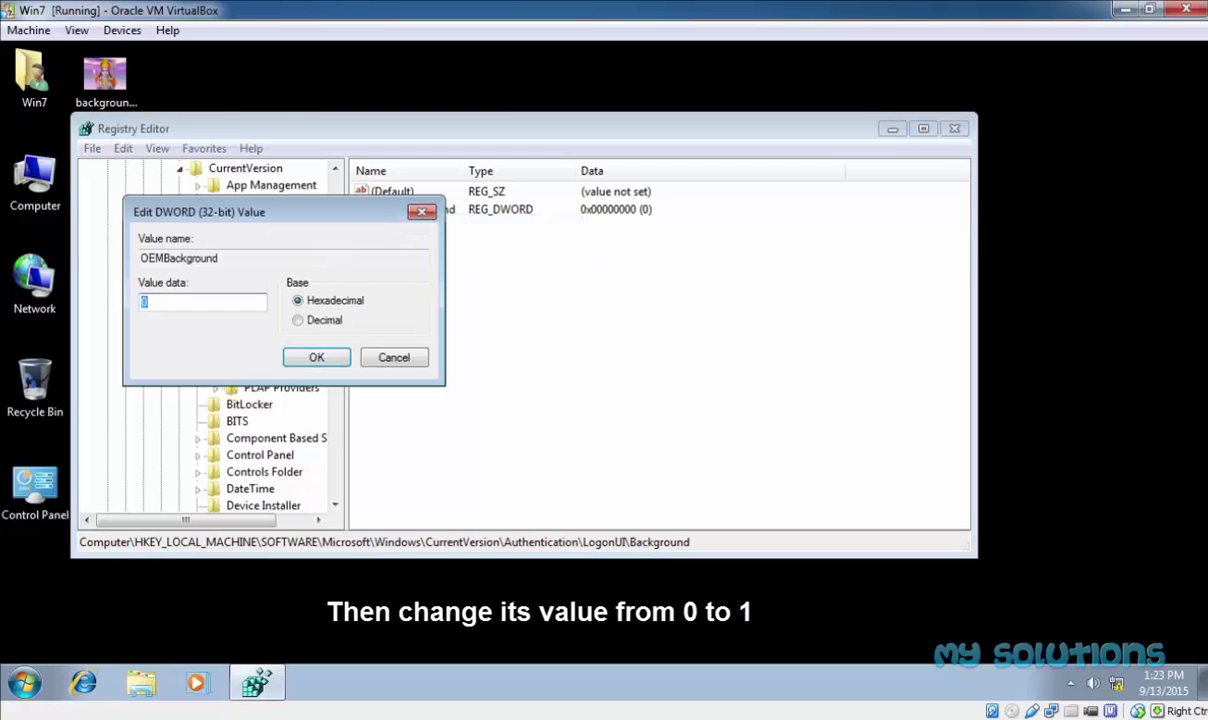
{"action": "type", "text": "1"}
{"action": "left_click", "coordinate": [316, 360]}
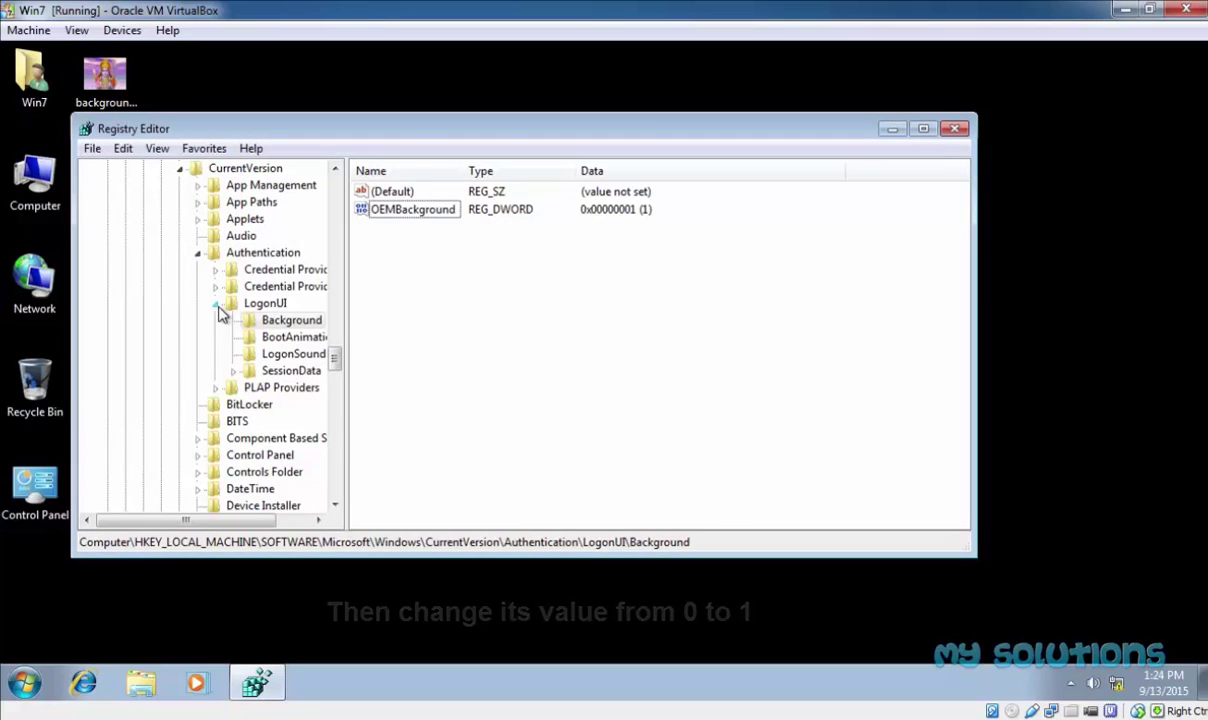
Collapse the LogonUI, Authentication and CurrentVersion keys, and close Registry Editor.
{"action": "left_click", "coordinate": [215, 303]}
{"action": "left_click", "coordinate": [198, 253]}
{"action": "left_click", "coordinate": [180, 168]}
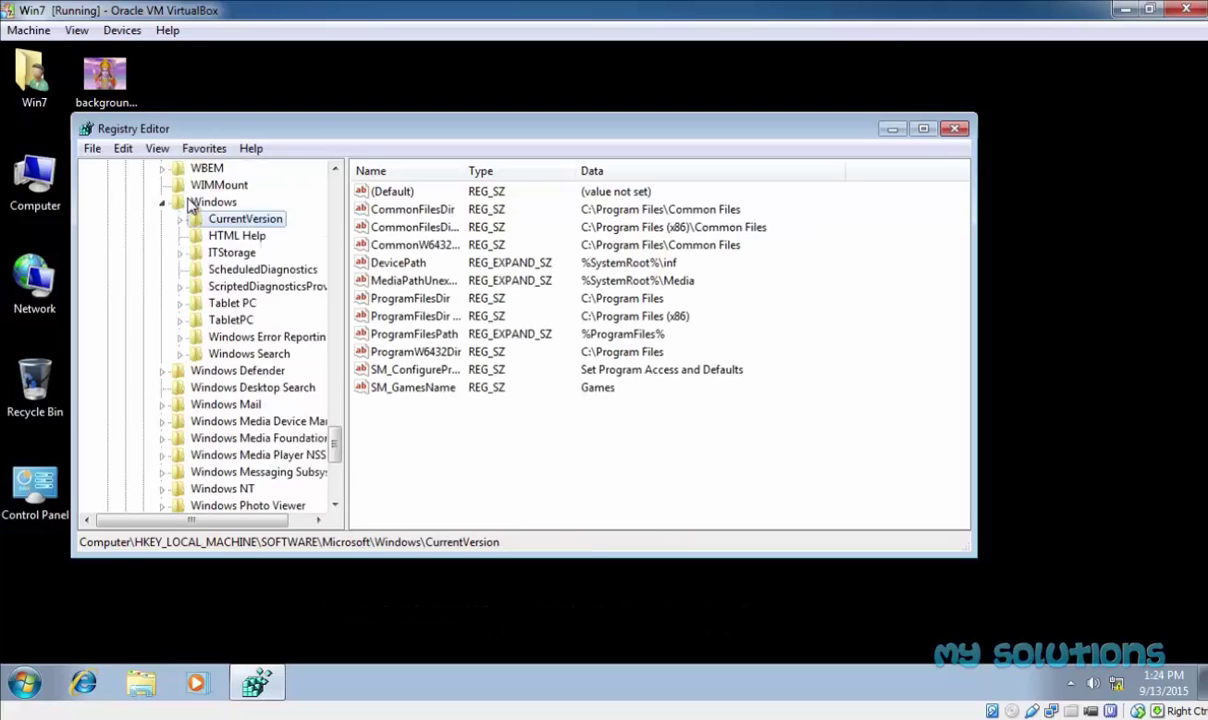
{"action": "scroll", "coordinate": [170, 478], "scroll_direction": "up", "scroll_amount": 7}
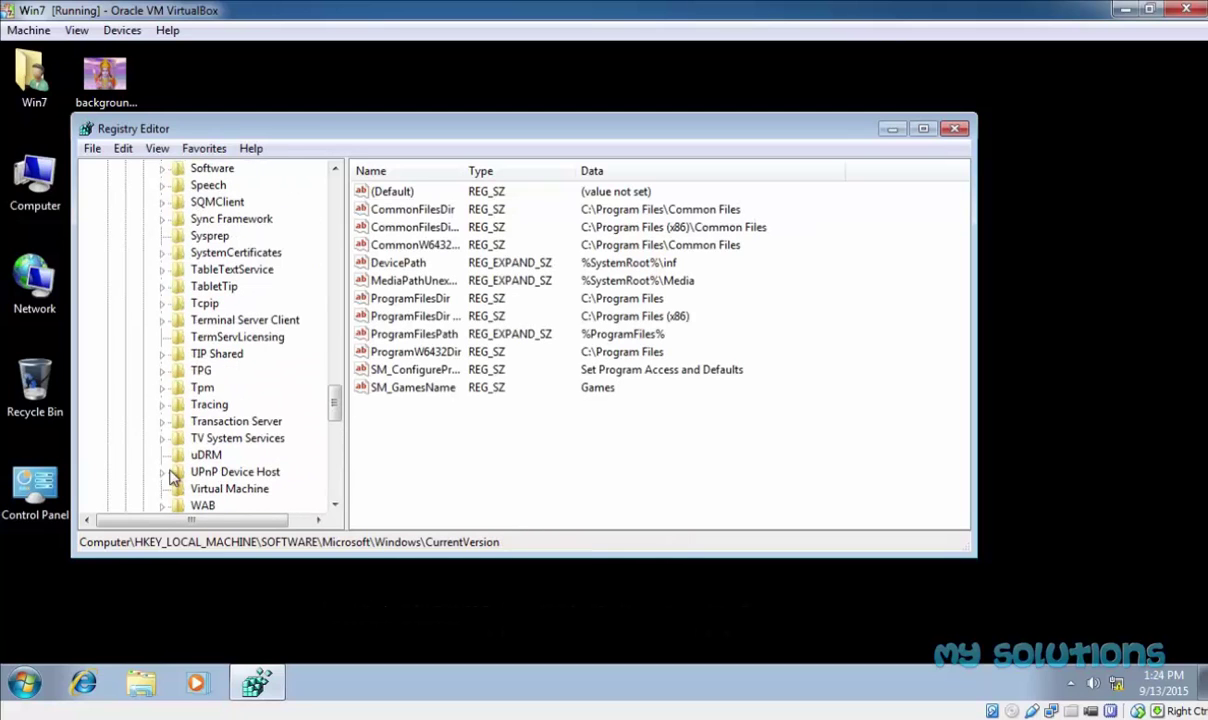
{"action": "left_click", "coordinate": [955, 128]}
Log off the current Windows session.
{"action": "left_click", "coordinate": [30, 680]}
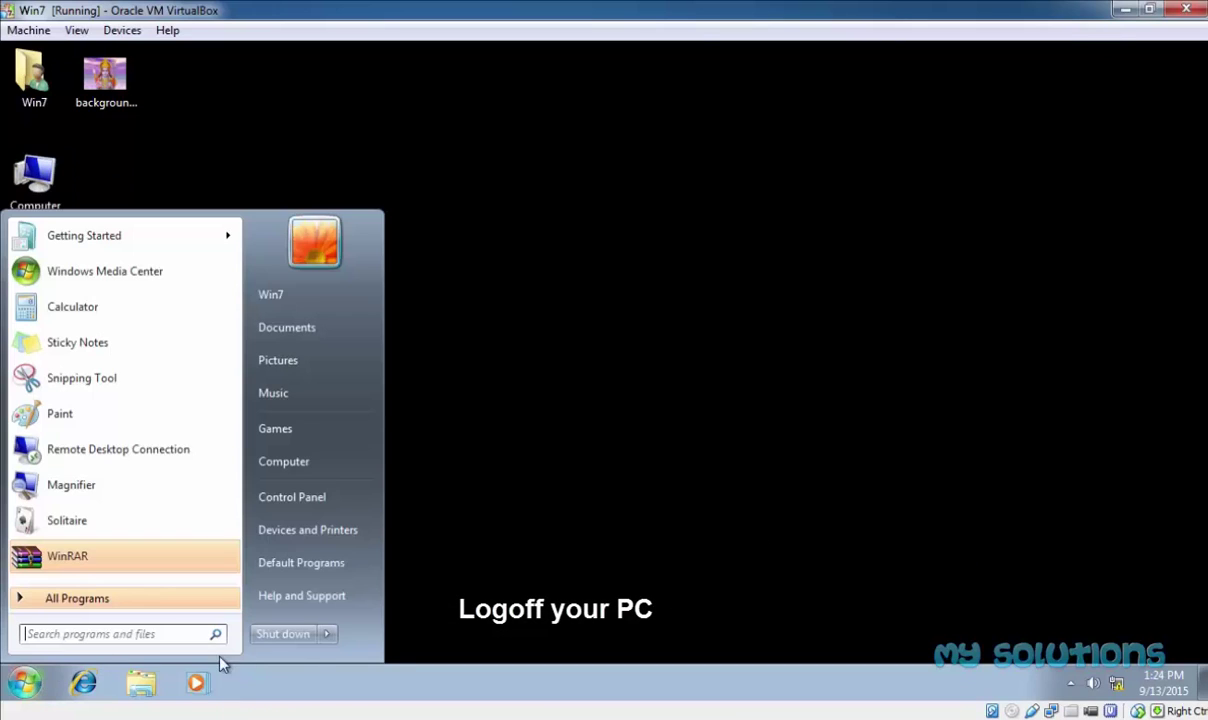
{"action": "left_click", "coordinate": [326, 634]}
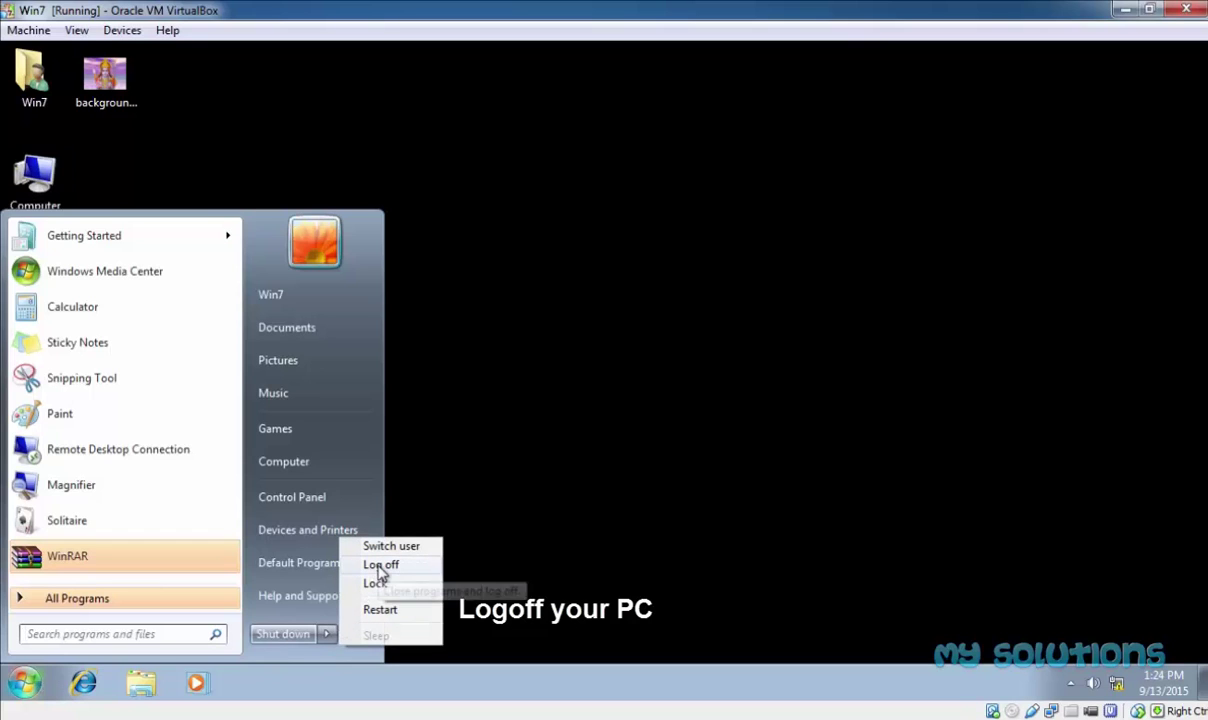
{"action": "left_click", "coordinate": [380, 565]}
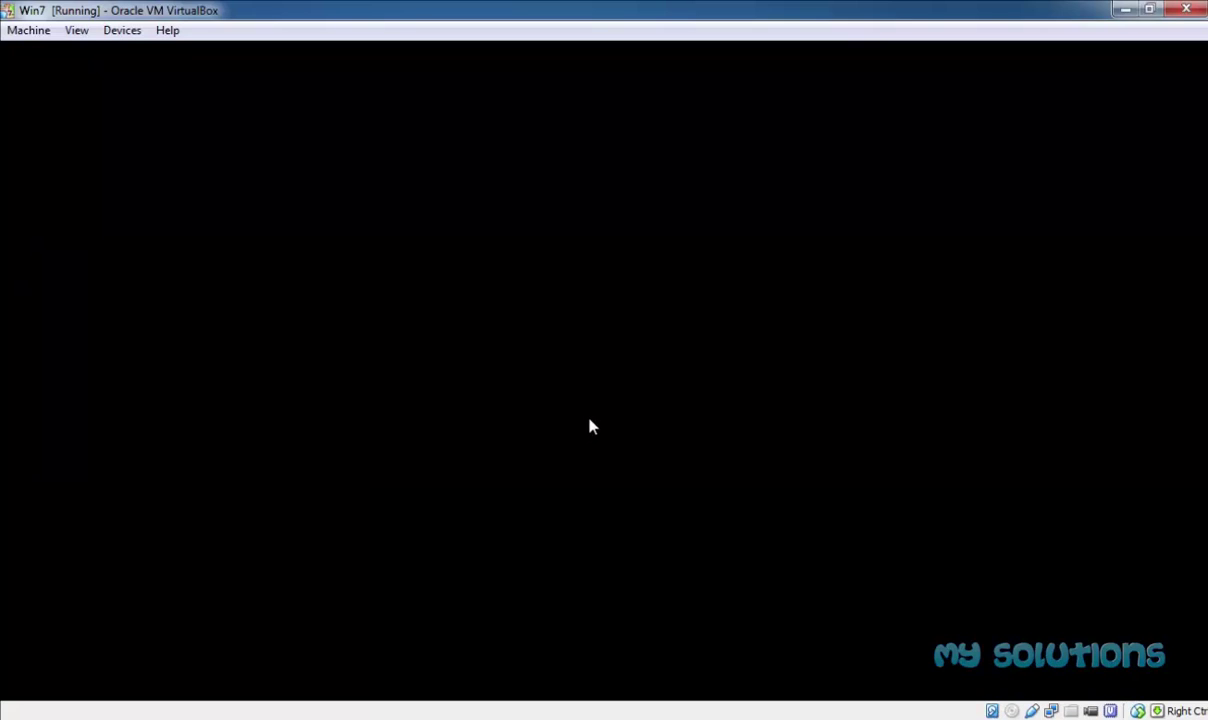